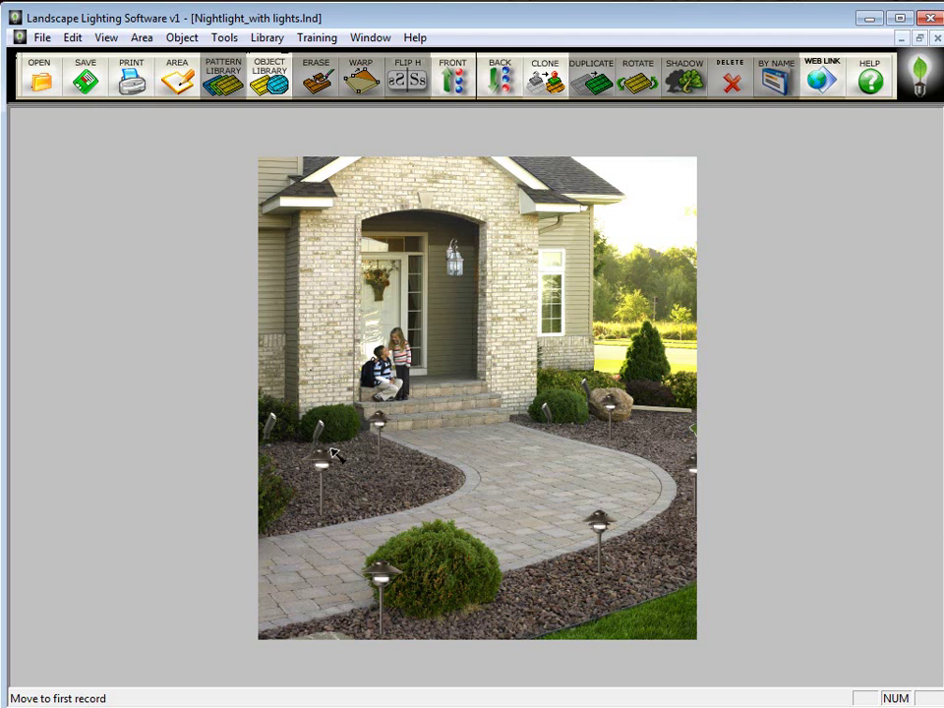
- Save the design over the existing Nightlight_with lights.lnd, confirming the file replacement
{"action": "left_click", "coordinate": [42, 38]}
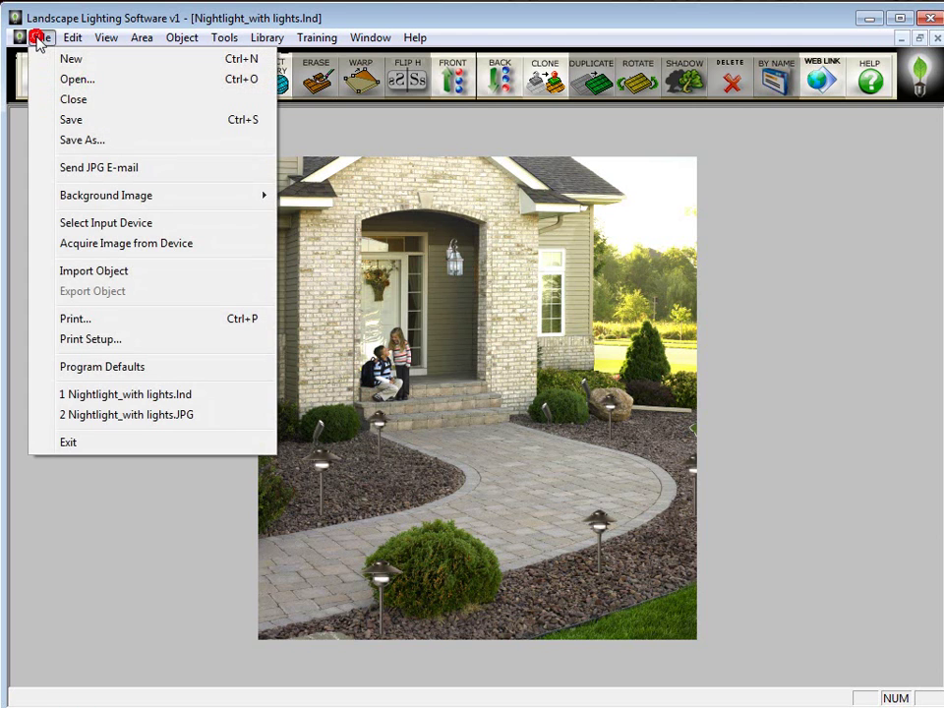
{"action": "left_click", "coordinate": [101, 138]}
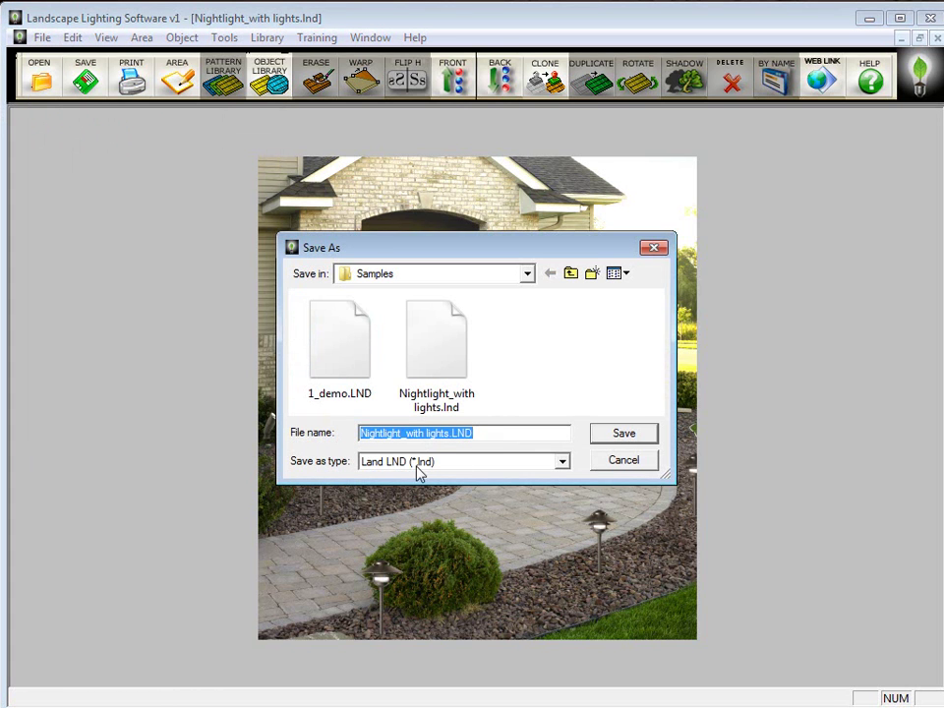
{"action": "left_click", "coordinate": [624, 434]}
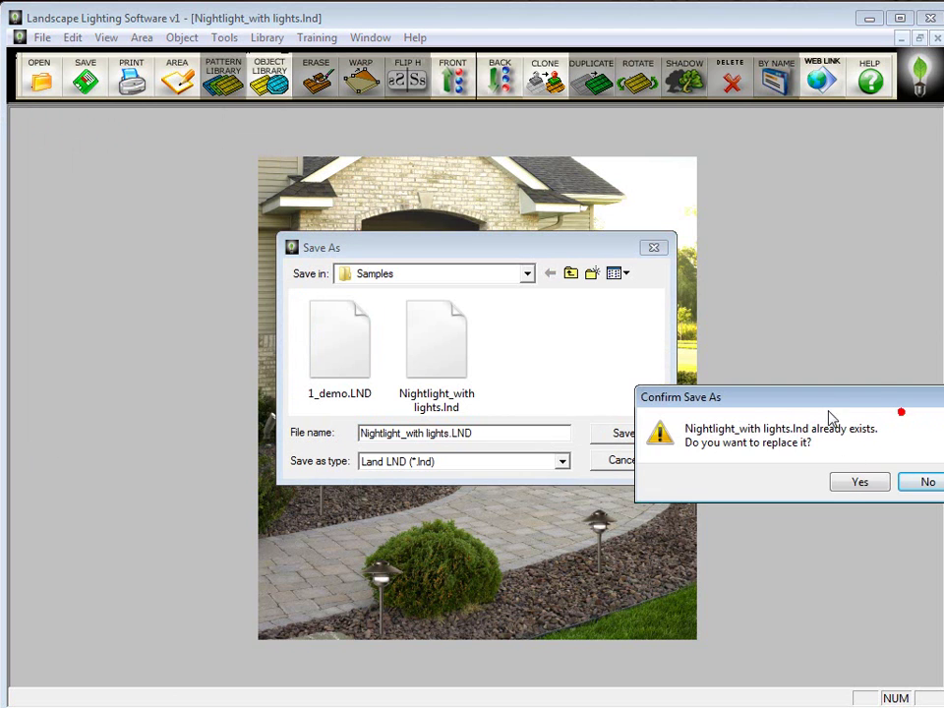
{"action": "left_click", "coordinate": [853, 486]}
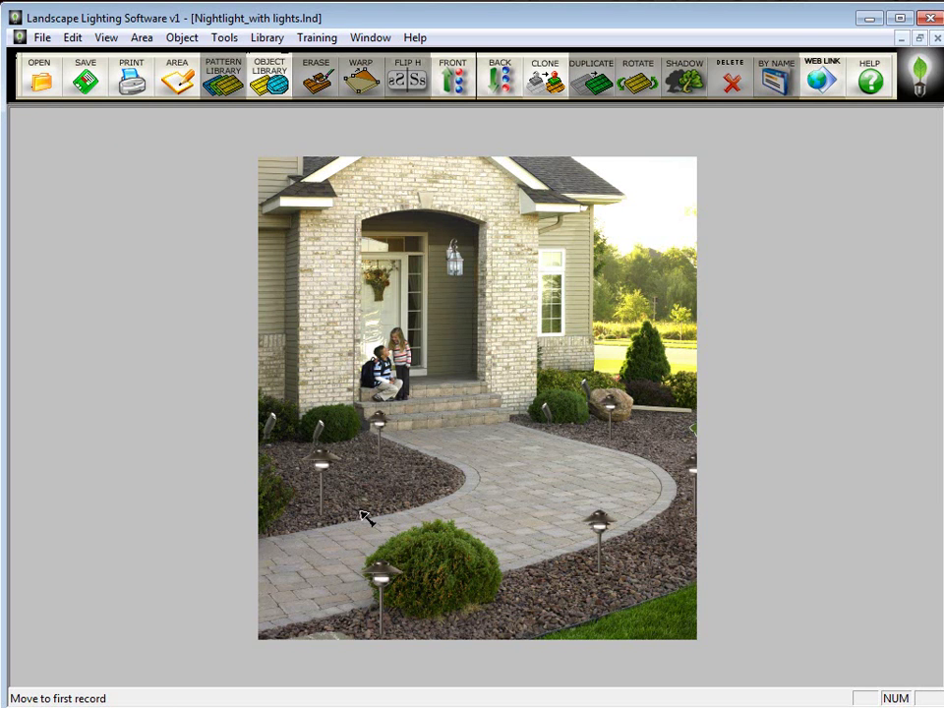
- Minimize the design program and launch Landscape Light Effects from its desktop shortcut
{"action": "left_click", "coordinate": [863, 19]}
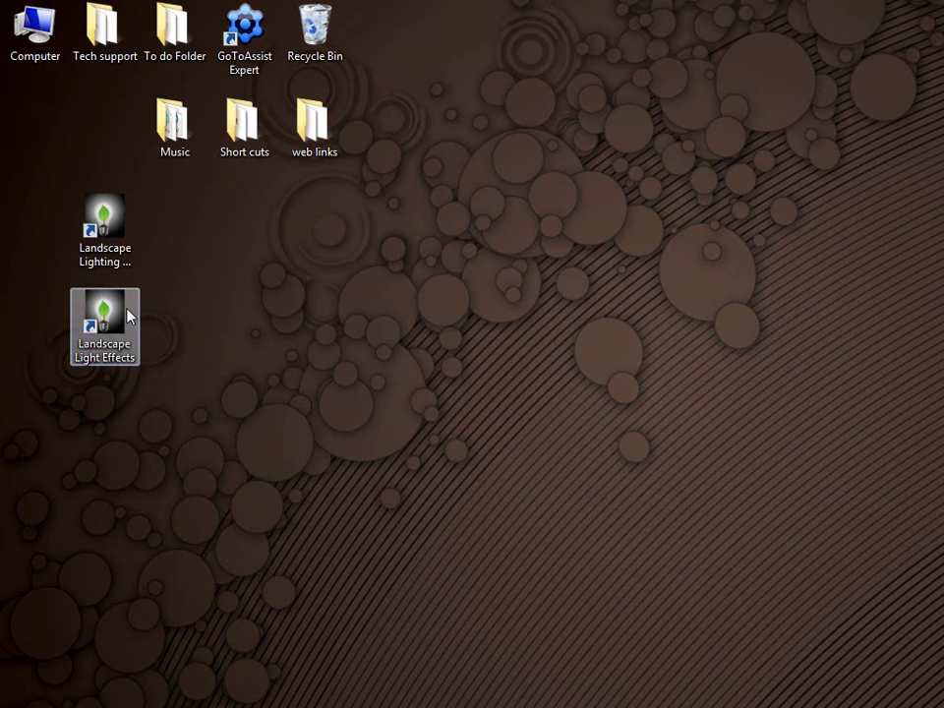
{"action": "double_click", "coordinate": [129, 315]}
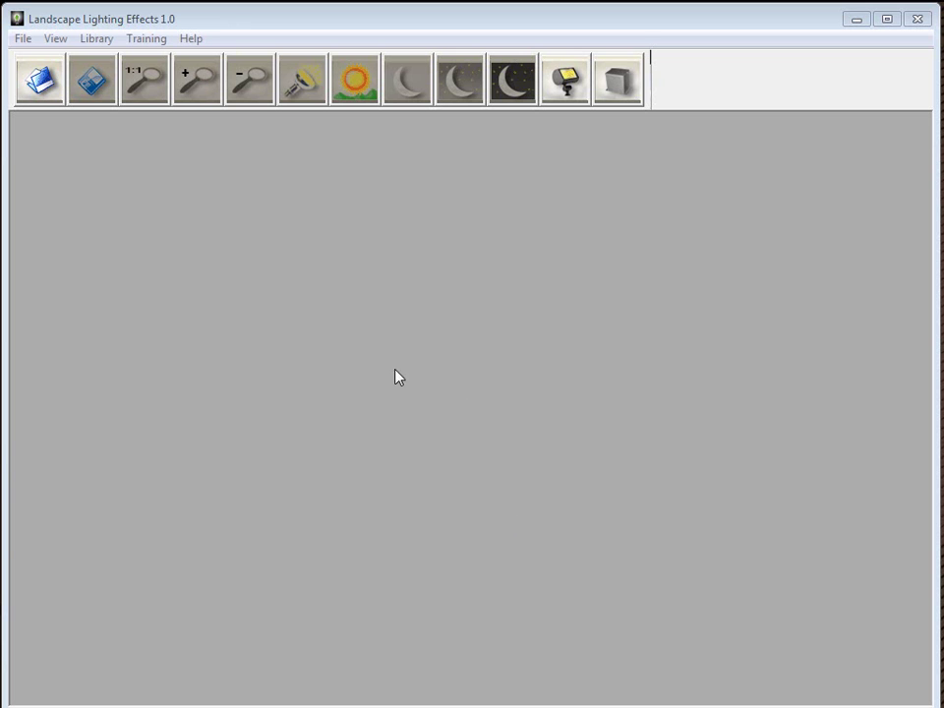
- Open the Nightlight_with lights.JPG photo from the Samples folder
{"action": "left_click", "coordinate": [41, 86]}
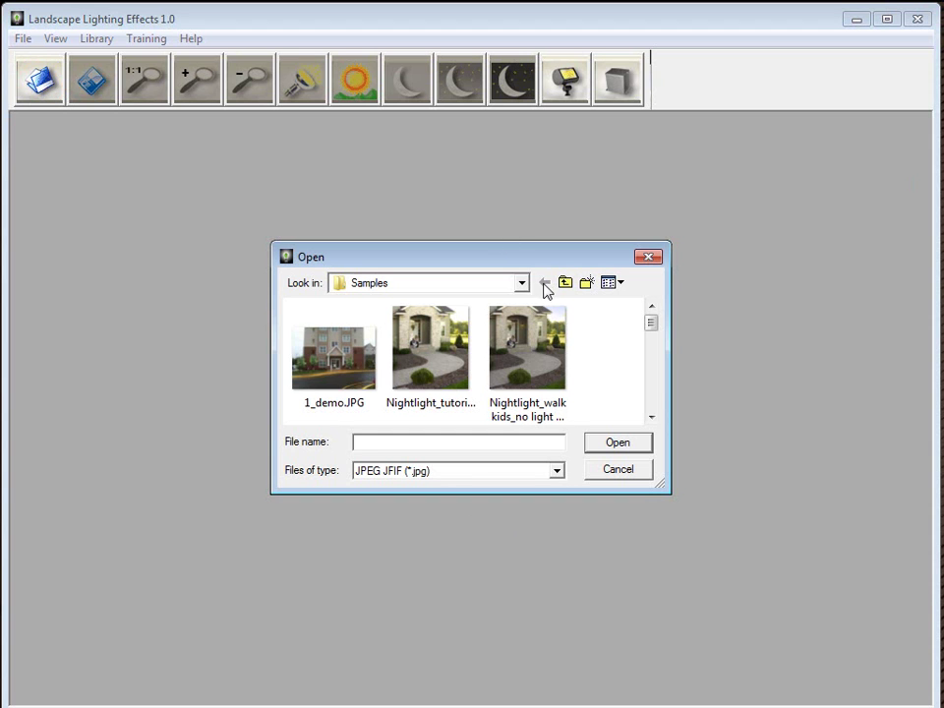
{"action": "left_click", "coordinate": [651, 419]}
{"action": "left_click", "coordinate": [651, 419]}
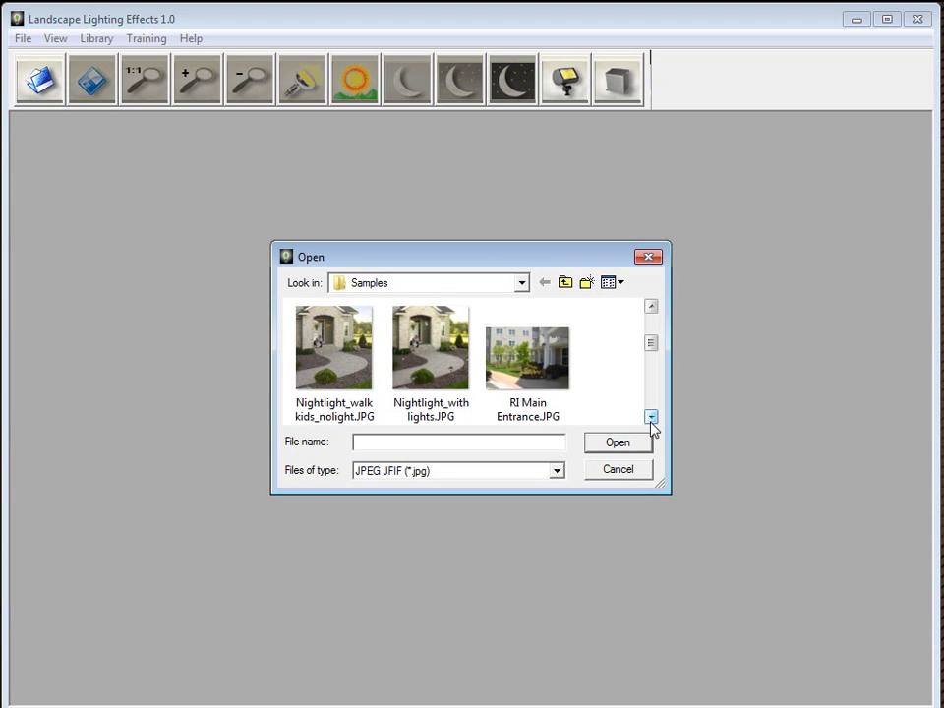
{"action": "left_click", "coordinate": [447, 378]}
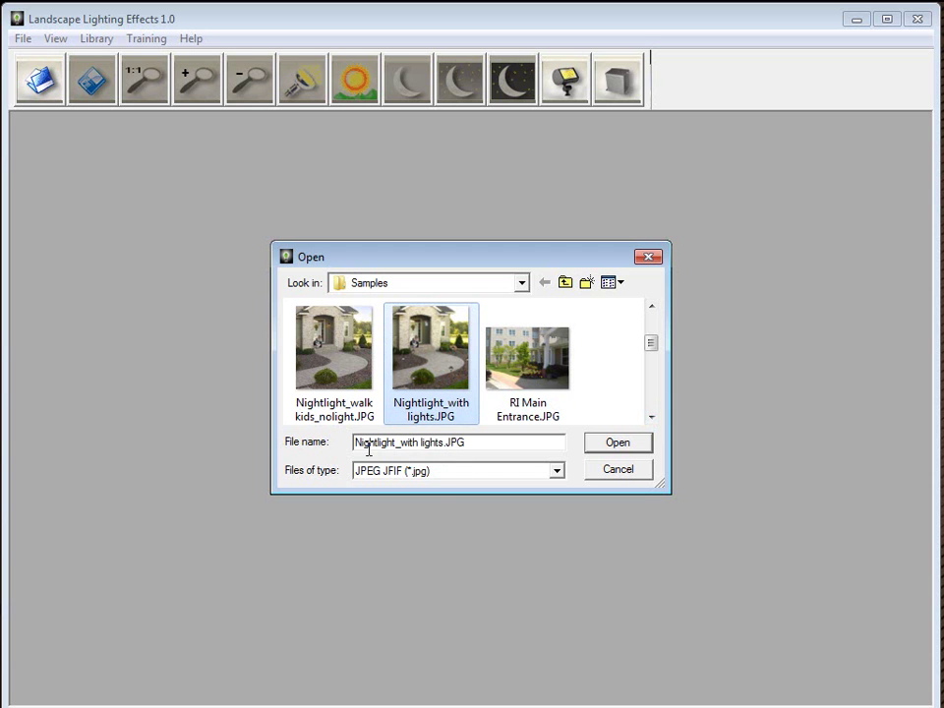
{"action": "left_click", "coordinate": [611, 444]}
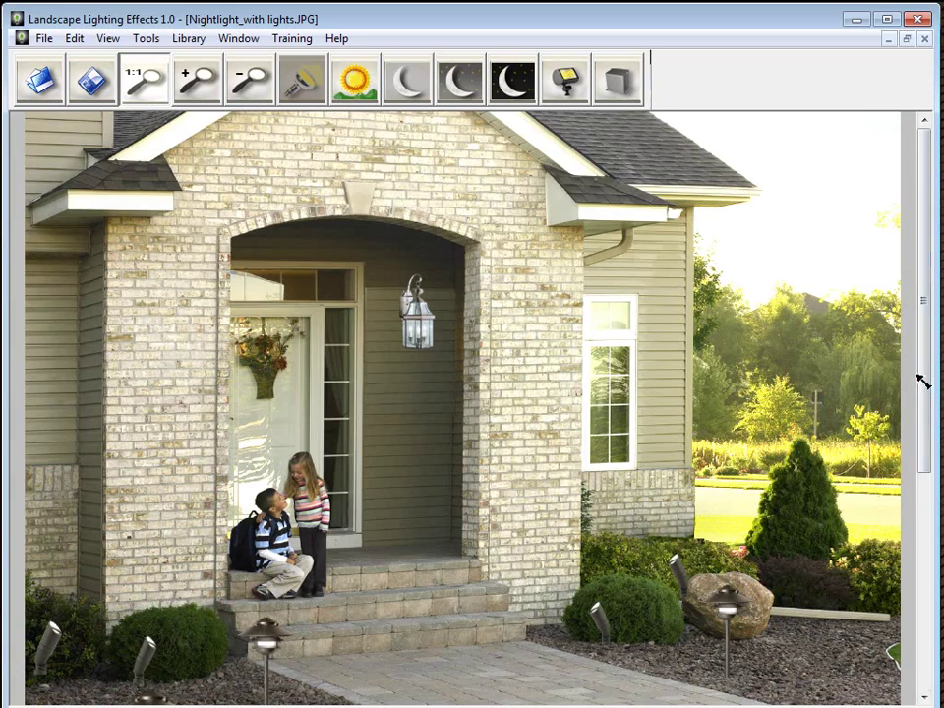
- Zoom in step by step on the path light beside the boulder
{"action": "left_click_drag", "start_coordinate": [921, 381], "coordinate": [708, 659]}
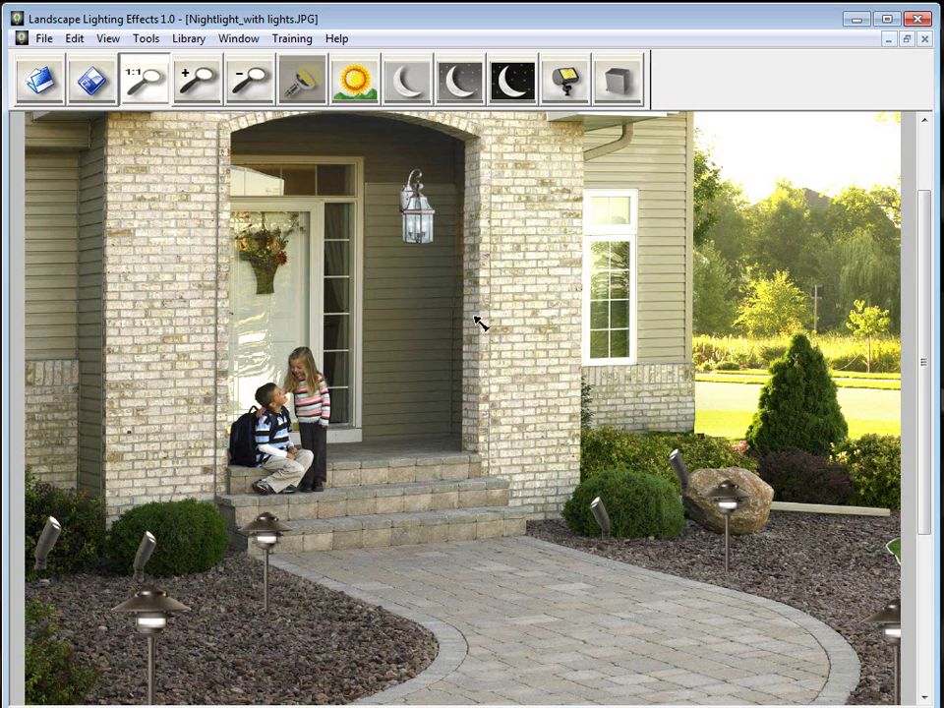
{"action": "scroll", "coordinate": [539, 352], "scroll_direction": "down", "scroll_amount": 1}
{"action": "scroll", "coordinate": [538, 352], "scroll_direction": "down", "scroll_amount": 1}
{"action": "scroll", "coordinate": [540, 352], "scroll_direction": "up", "scroll_amount": 2}
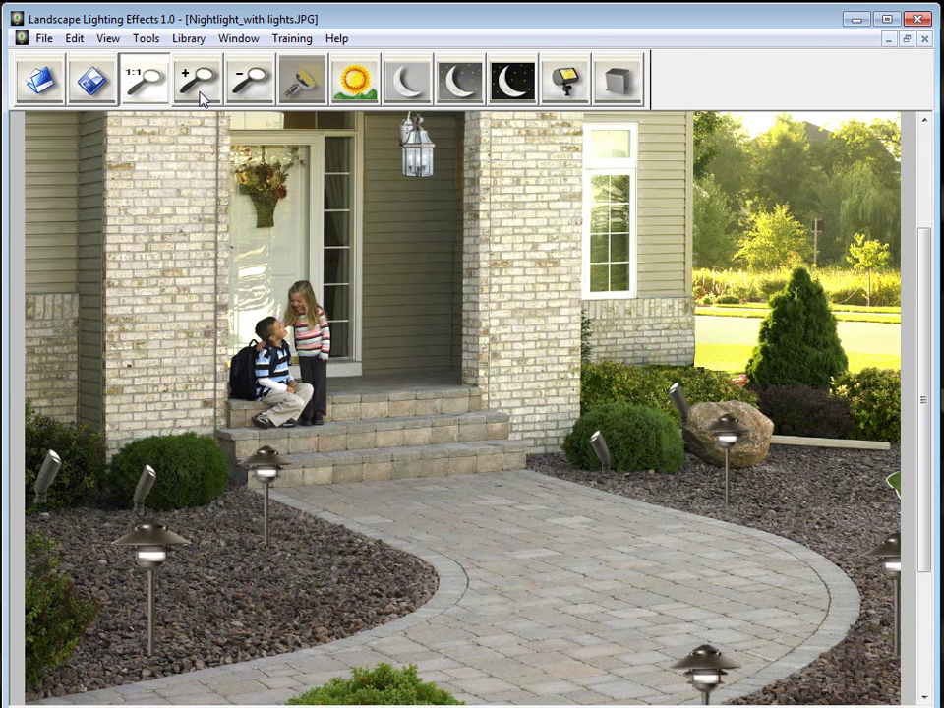
{"action": "left_click", "coordinate": [723, 430]}
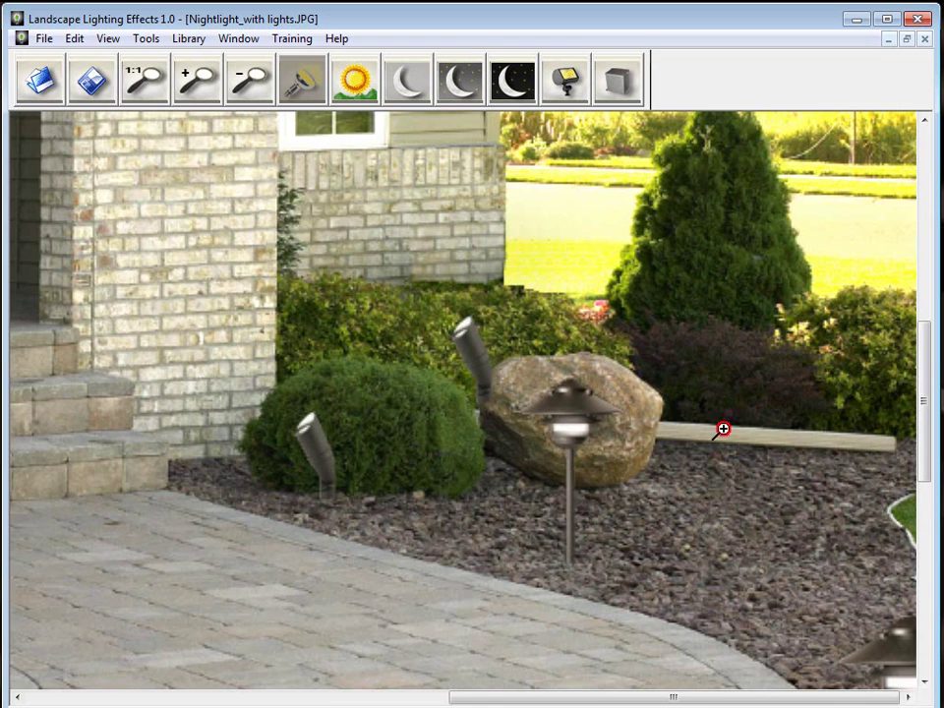
{"action": "left_click", "coordinate": [565, 411]}
{"action": "left_click", "coordinate": [462, 403]}
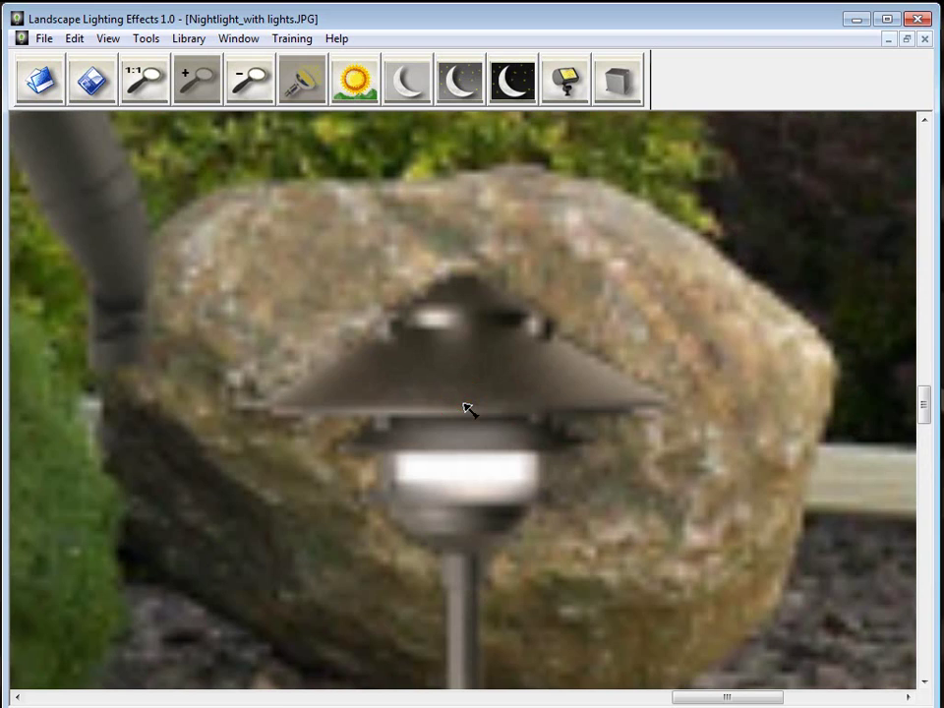
- Zoom back out, briefly zoom in on the walkway, then fit the whole photo
{"action": "left_click", "coordinate": [249, 81]}
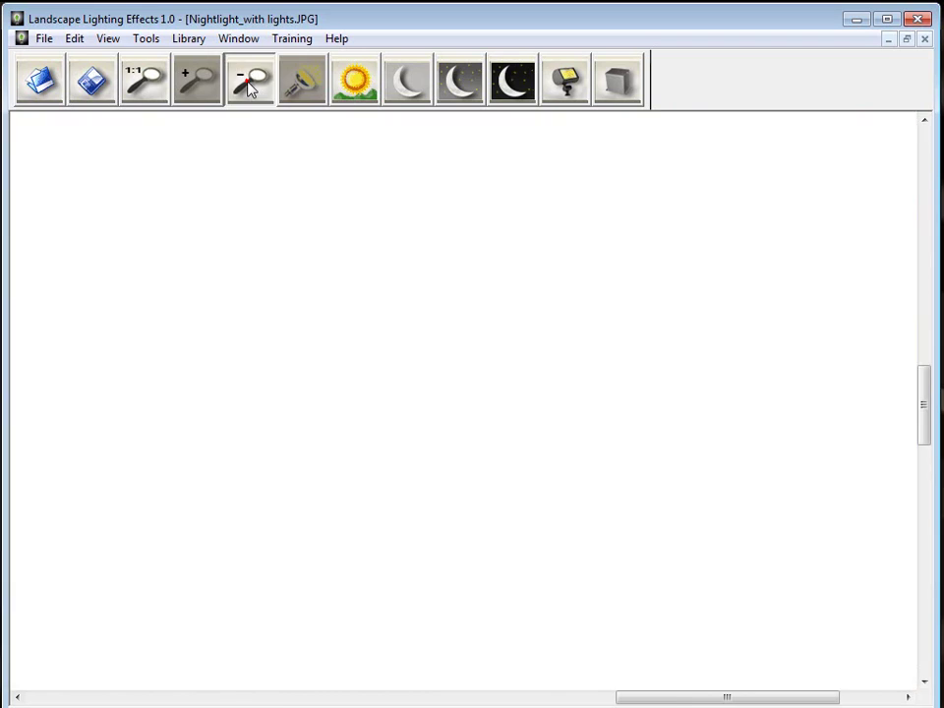
{"action": "left_click", "coordinate": [250, 80]}
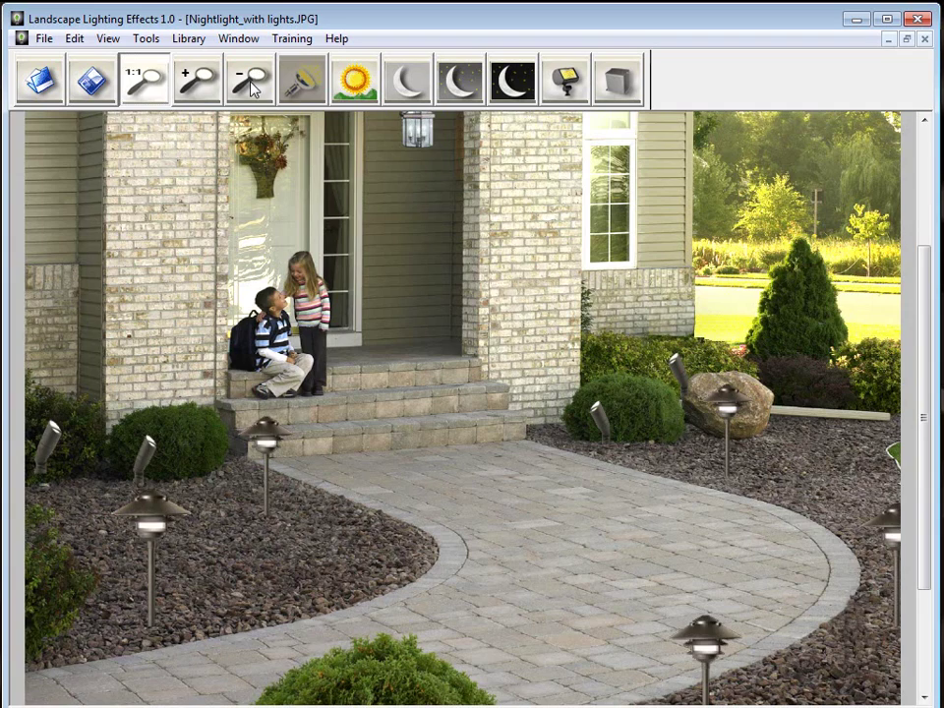
{"action": "left_click", "coordinate": [250, 81]}
{"action": "left_click", "coordinate": [201, 90]}
{"action": "left_click", "coordinate": [585, 405]}
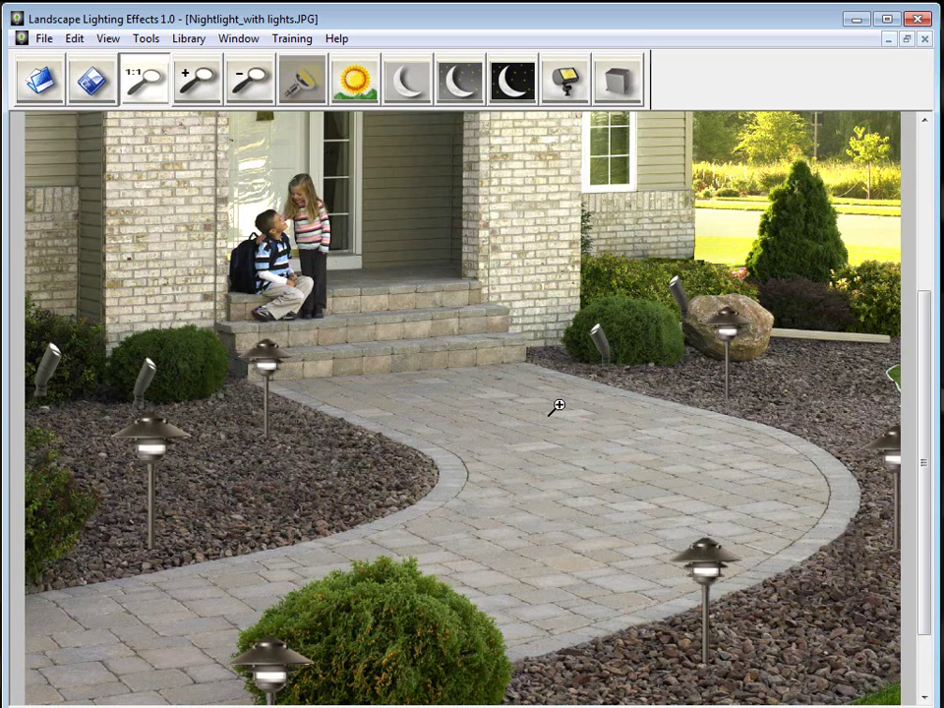
{"action": "left_click", "coordinate": [244, 91]}
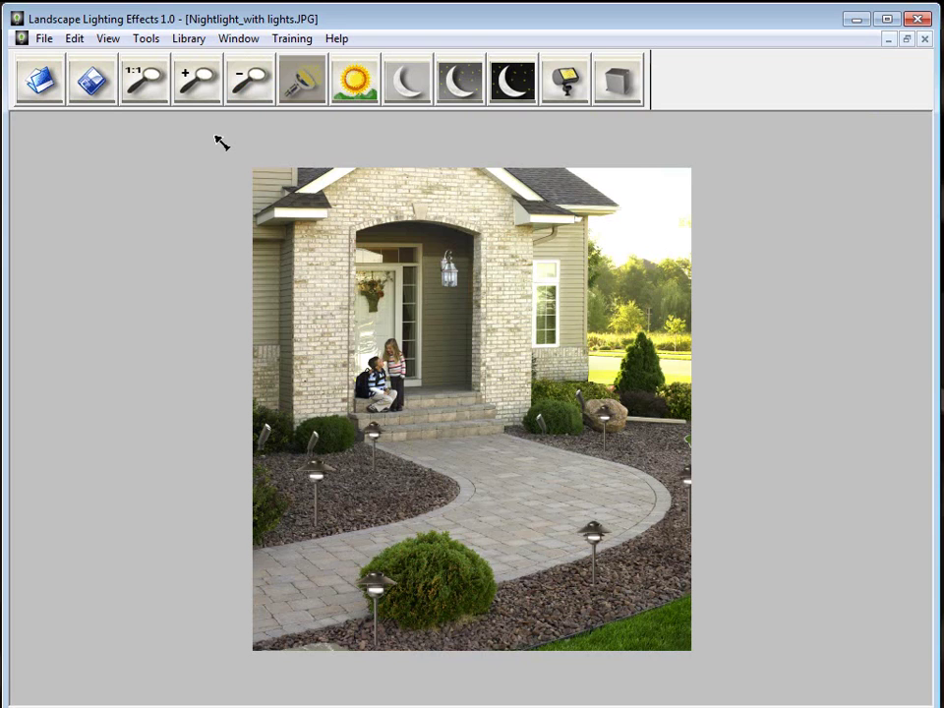
{"action": "left_click", "coordinate": [301, 94]}
{"action": "left_click", "coordinate": [412, 89]}
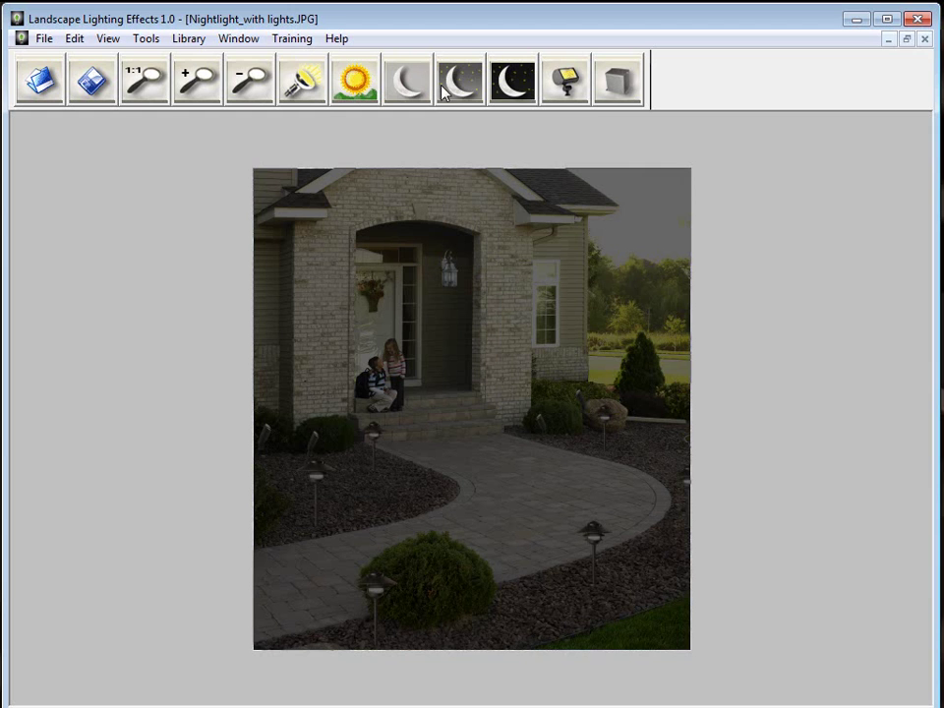
{"action": "left_click", "coordinate": [455, 89]}
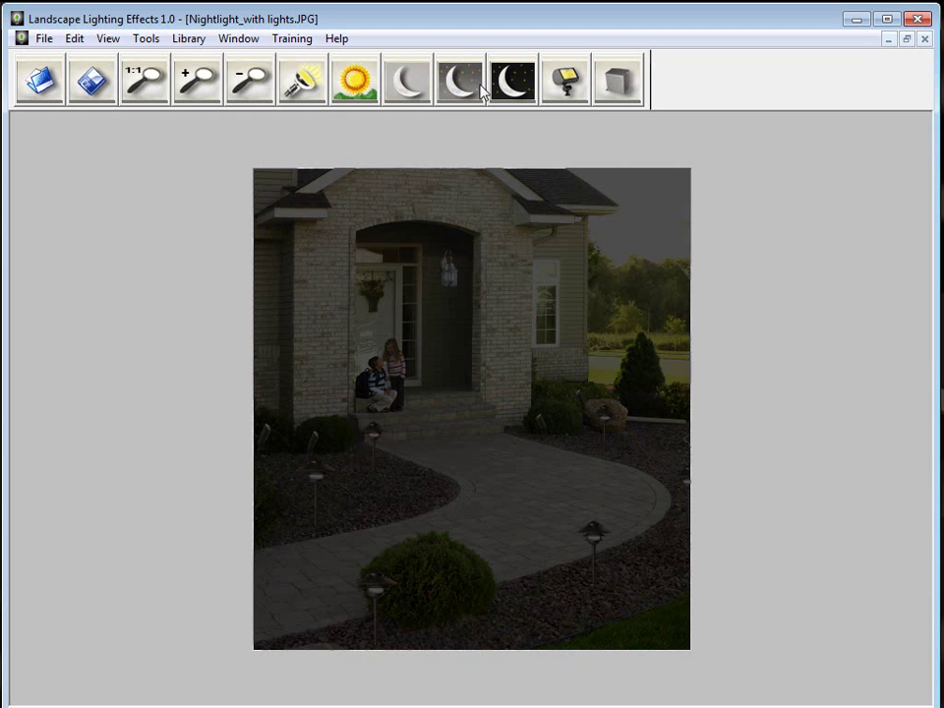
{"action": "left_click", "coordinate": [516, 90]}
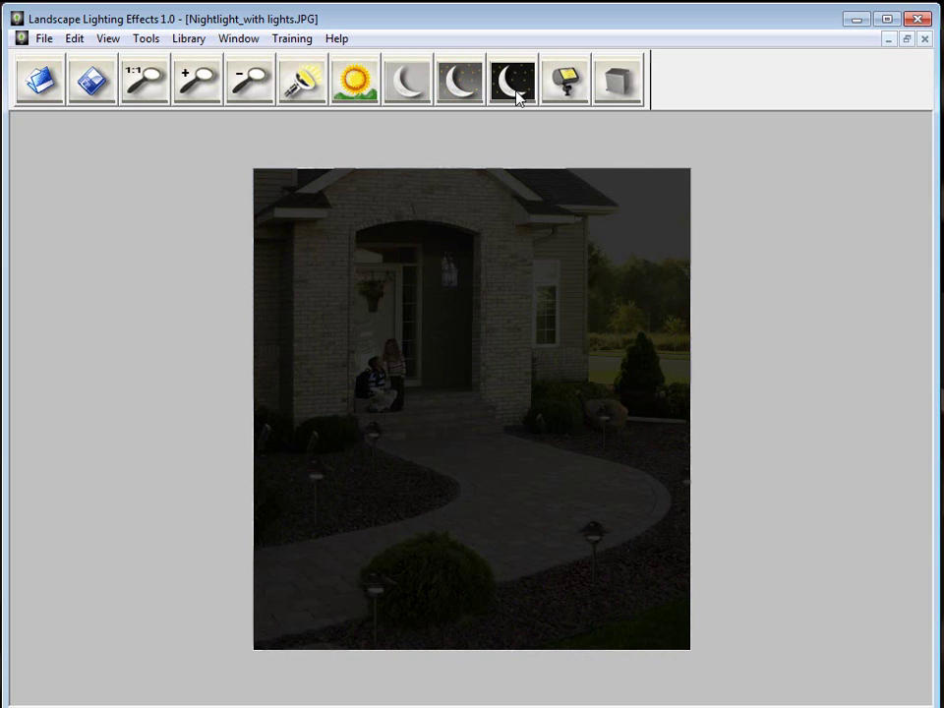
{"action": "left_click", "coordinate": [461, 90]}
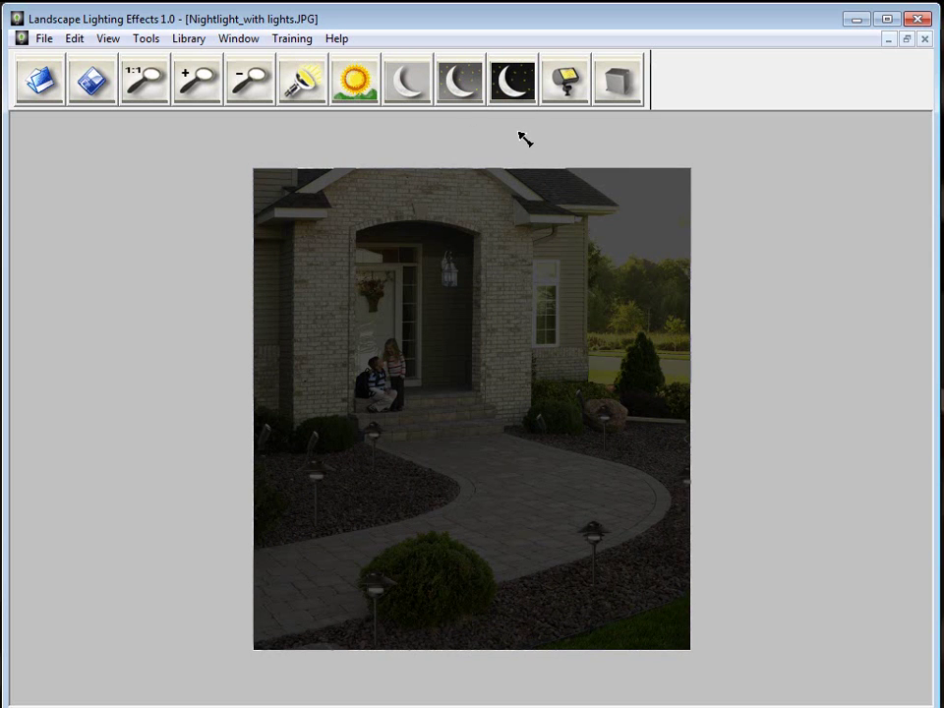
{"action": "left_click", "coordinate": [512, 81]}
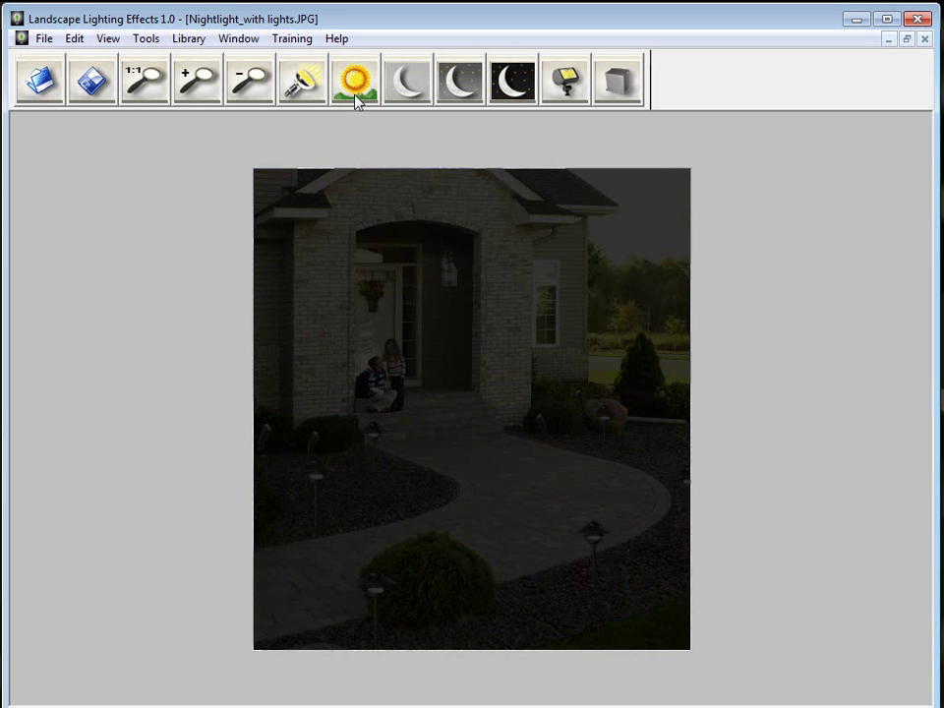
{"action": "left_click", "coordinate": [356, 83]}
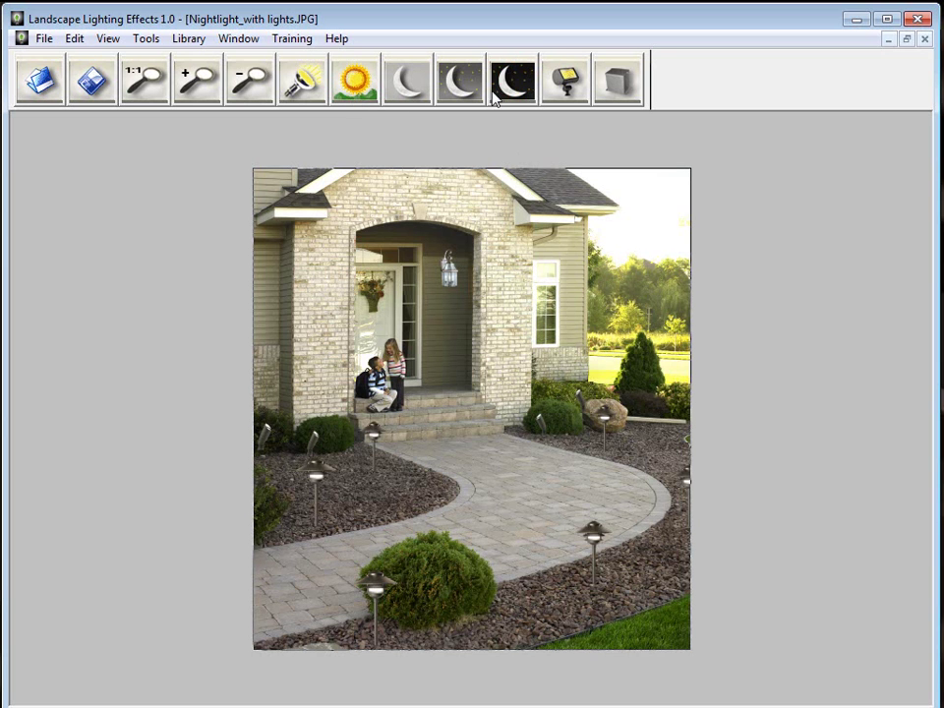
- Darken the photo to the Dusk view, then open and cancel the Lighting tool
{"action": "left_click", "coordinate": [500, 91]}
{"action": "left_click", "coordinate": [358, 89]}
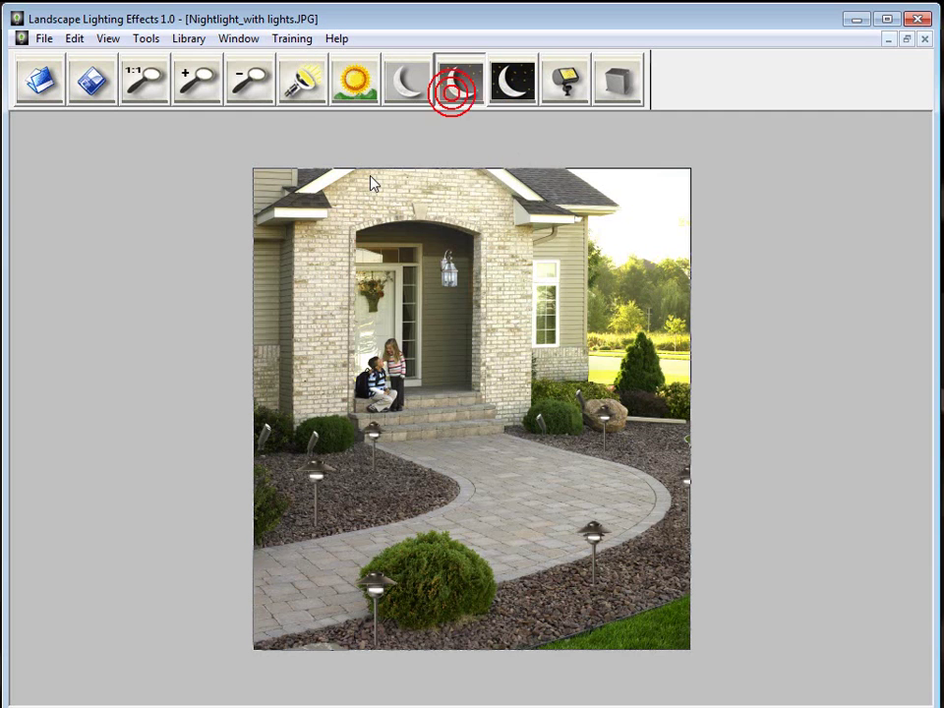
{"action": "left_click", "coordinate": [457, 89]}
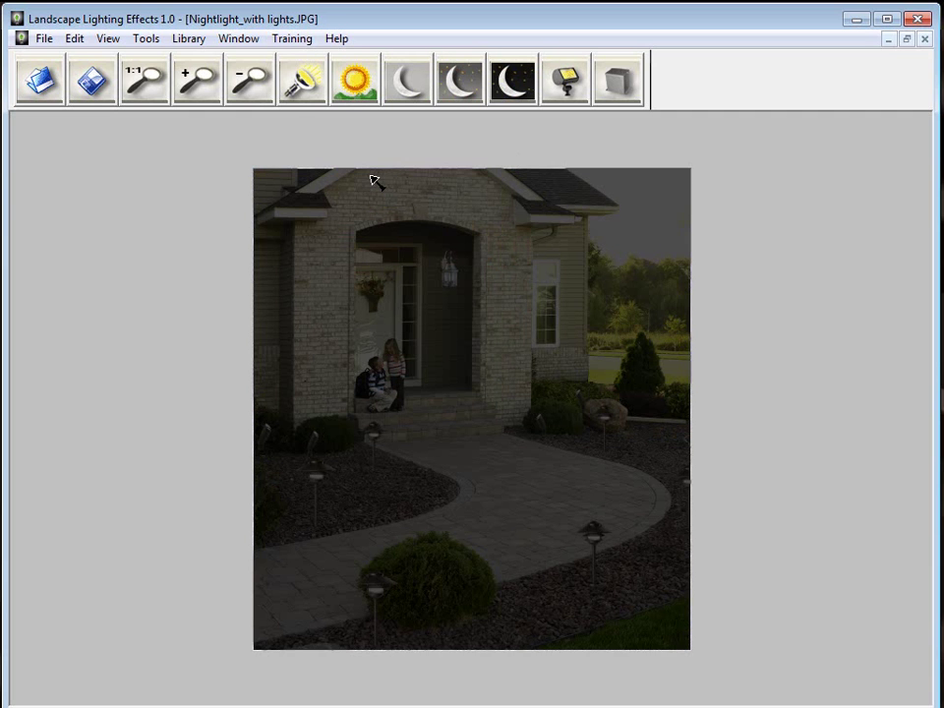
{"action": "left_click", "coordinate": [304, 92]}
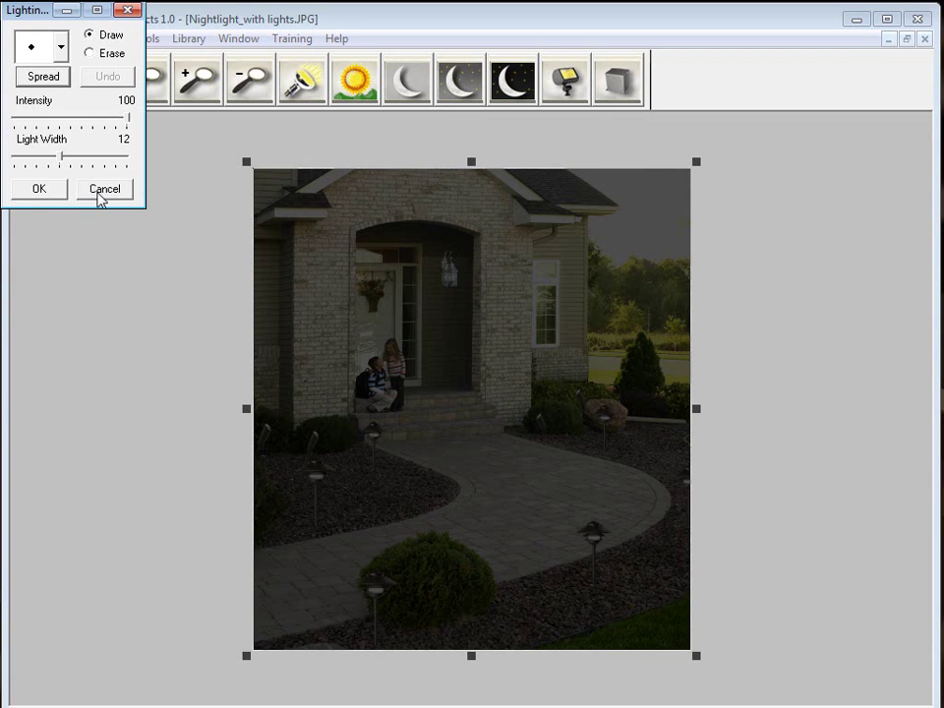
{"action": "left_click", "coordinate": [101, 198]}
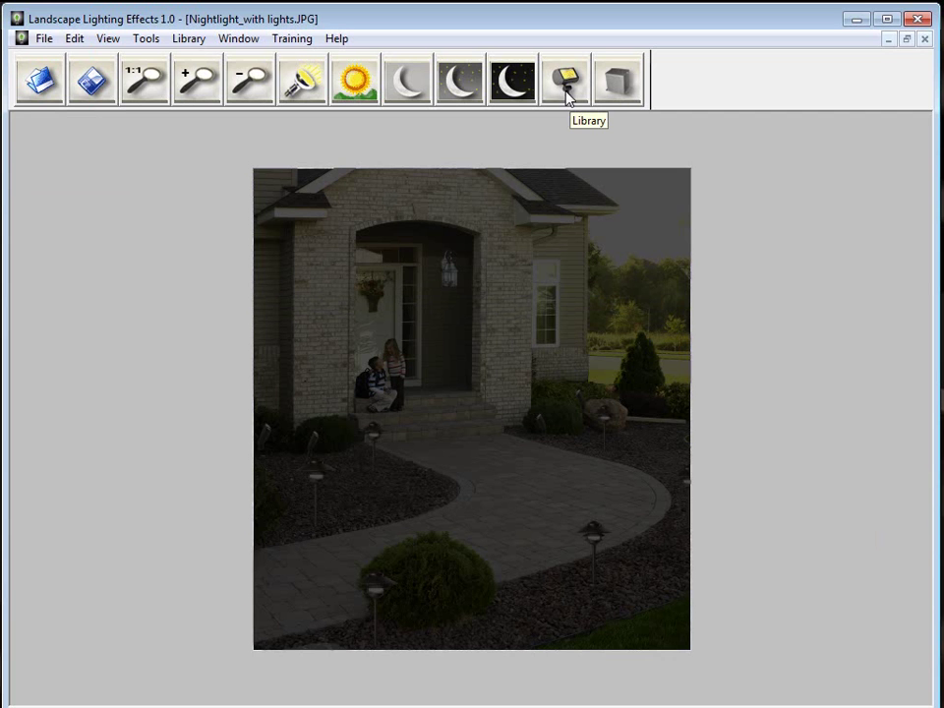
- Add a BB-05 path light from the OLP library beside the right-hand shrubs
{"action": "left_click", "coordinate": [568, 91]}
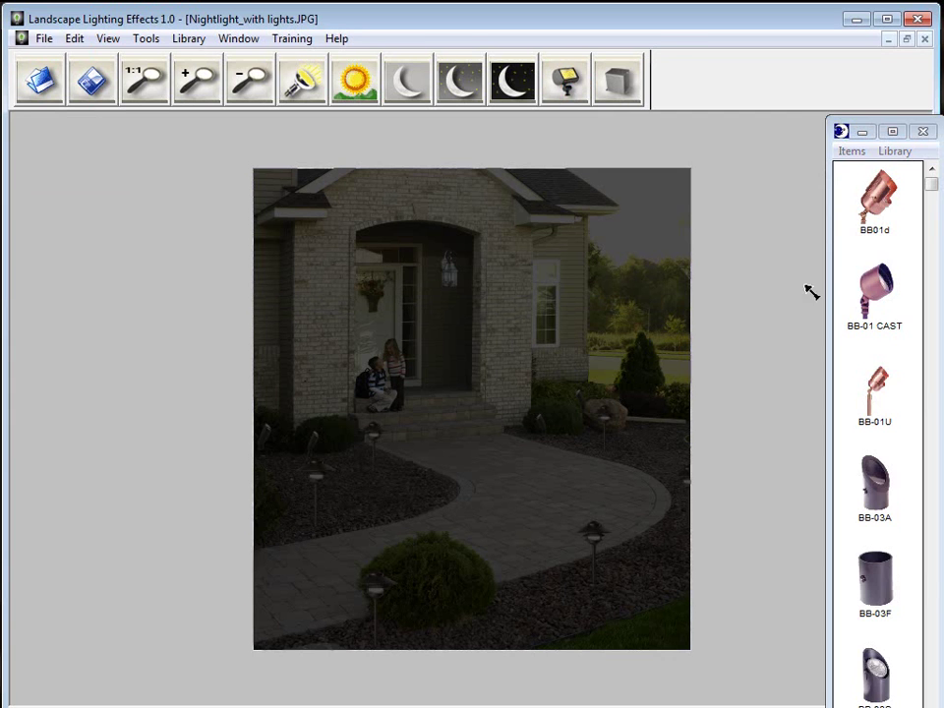
{"action": "left_click_drag", "start_coordinate": [828, 312], "coordinate": [245, 304]}
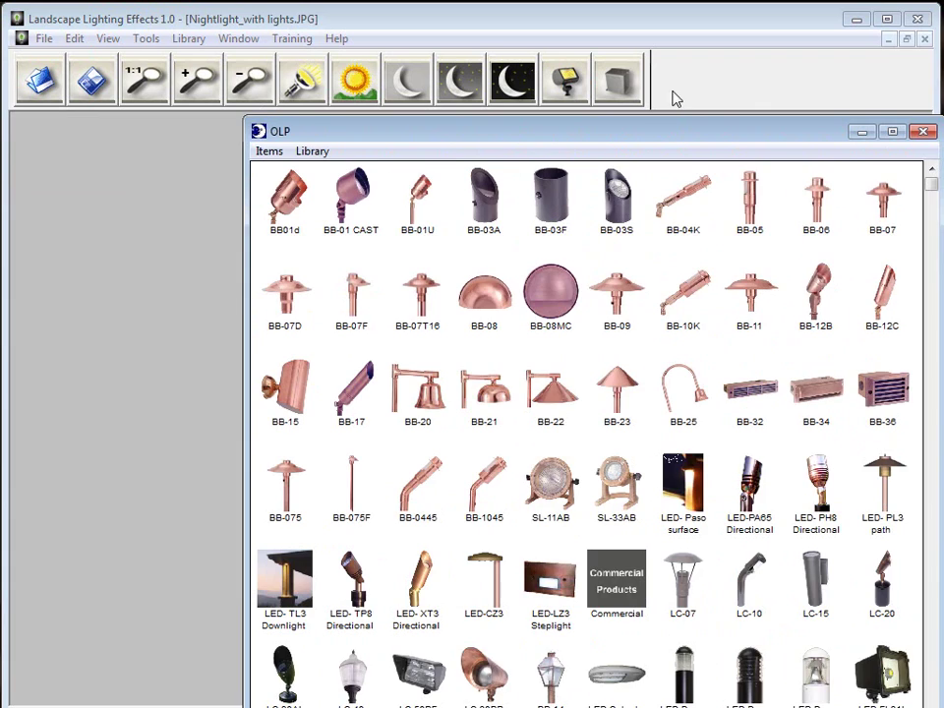
{"action": "left_click_drag", "start_coordinate": [697, 137], "coordinate": [527, 452]}
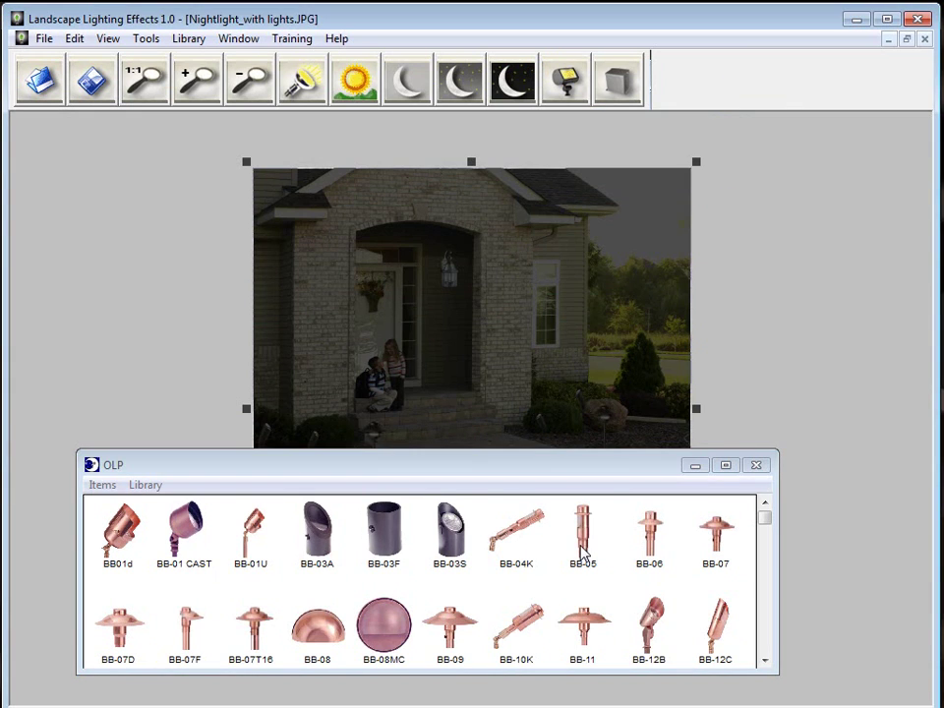
{"action": "double_click", "coordinate": [580, 551]}
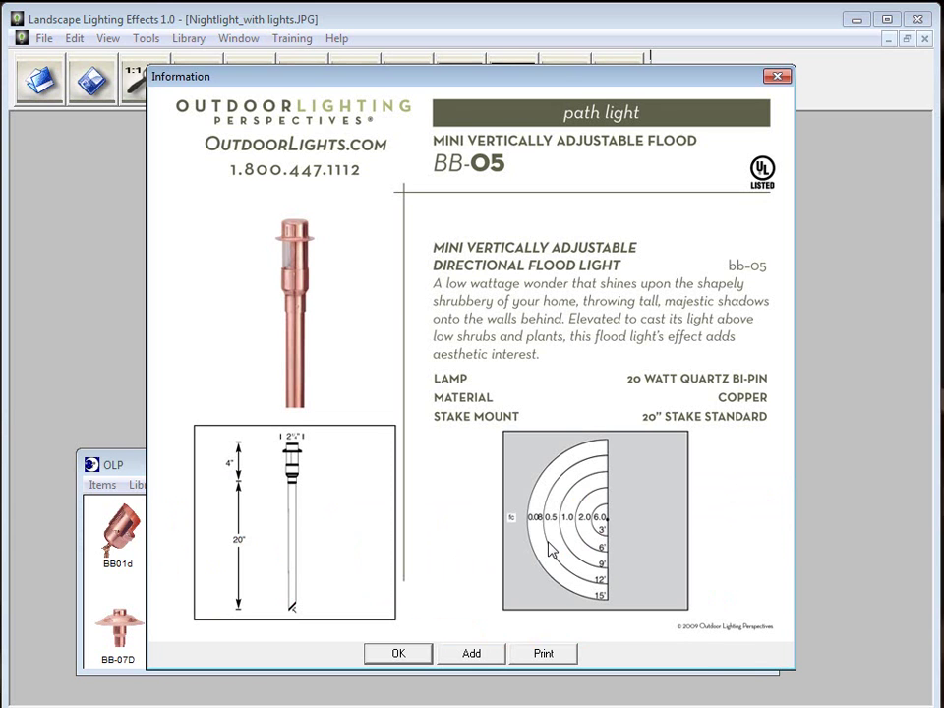
{"action": "left_click", "coordinate": [484, 657]}
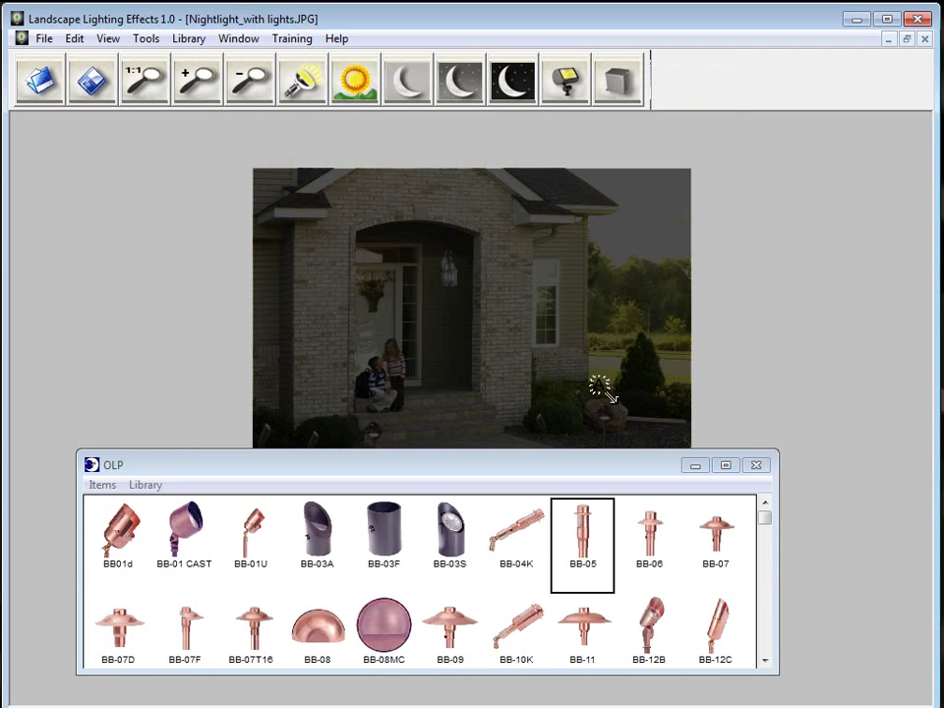
{"action": "left_click_drag", "start_coordinate": [610, 407], "coordinate": [546, 380]}
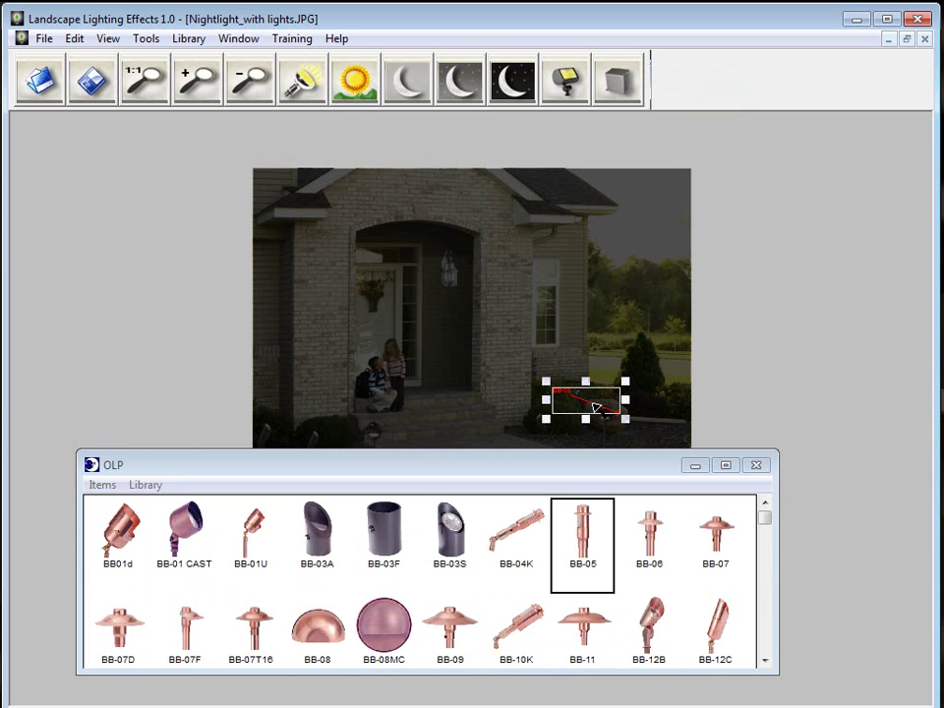
- Place an STT-900 transformer near the bottom of the photo, closing both fixture libraries
{"action": "left_click", "coordinate": [756, 465]}
{"action": "left_click", "coordinate": [632, 102]}
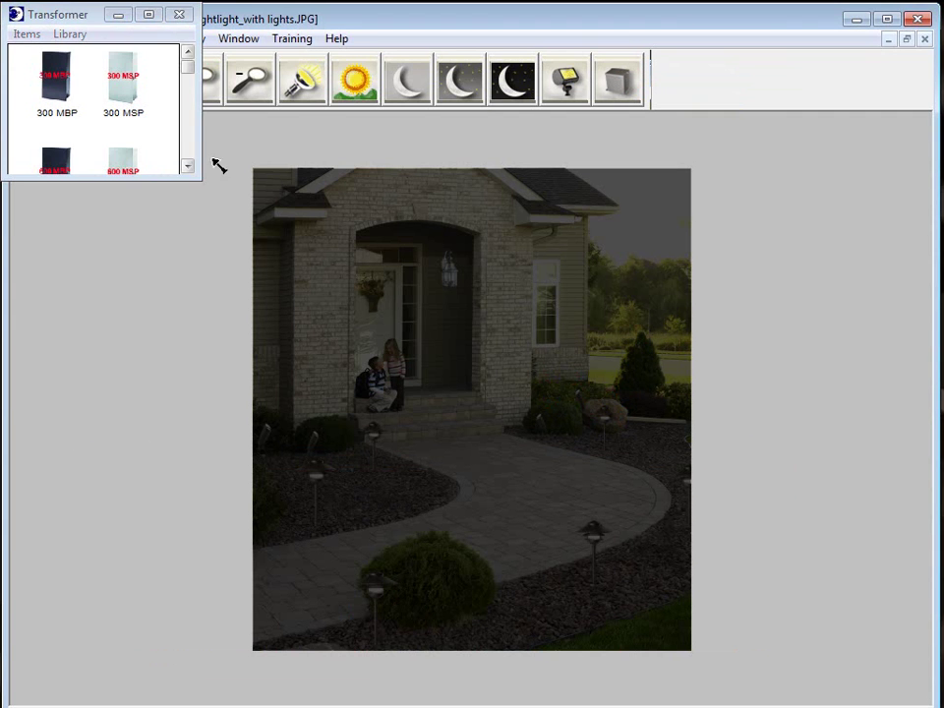
{"action": "left_click_drag", "start_coordinate": [200, 181], "coordinate": [292, 525]}
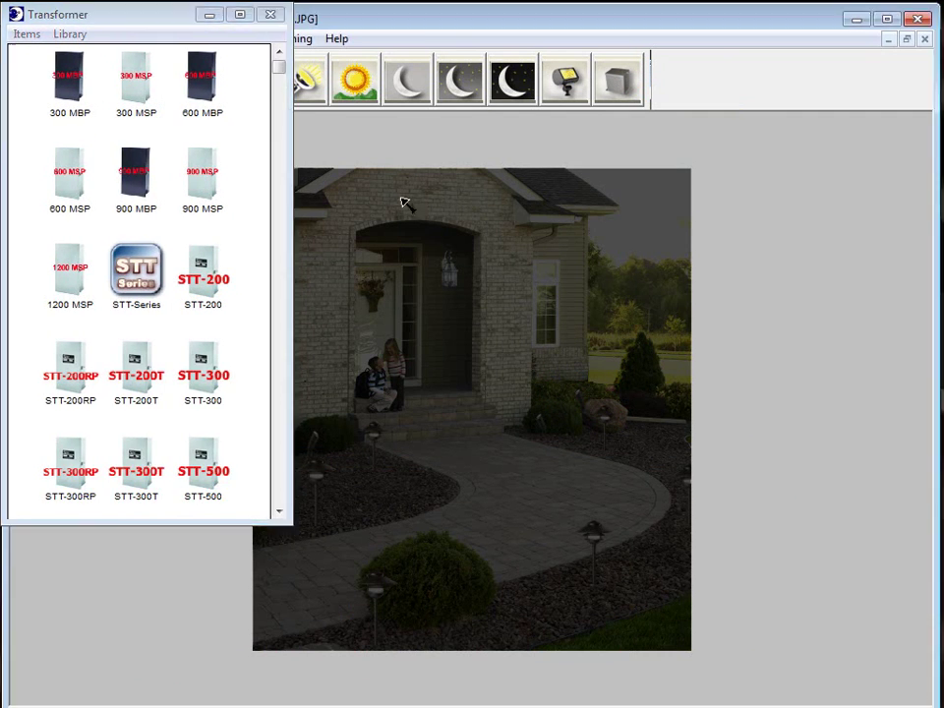
{"action": "scroll", "coordinate": [278, 512], "scroll_direction": "down", "scroll_amount": 3}
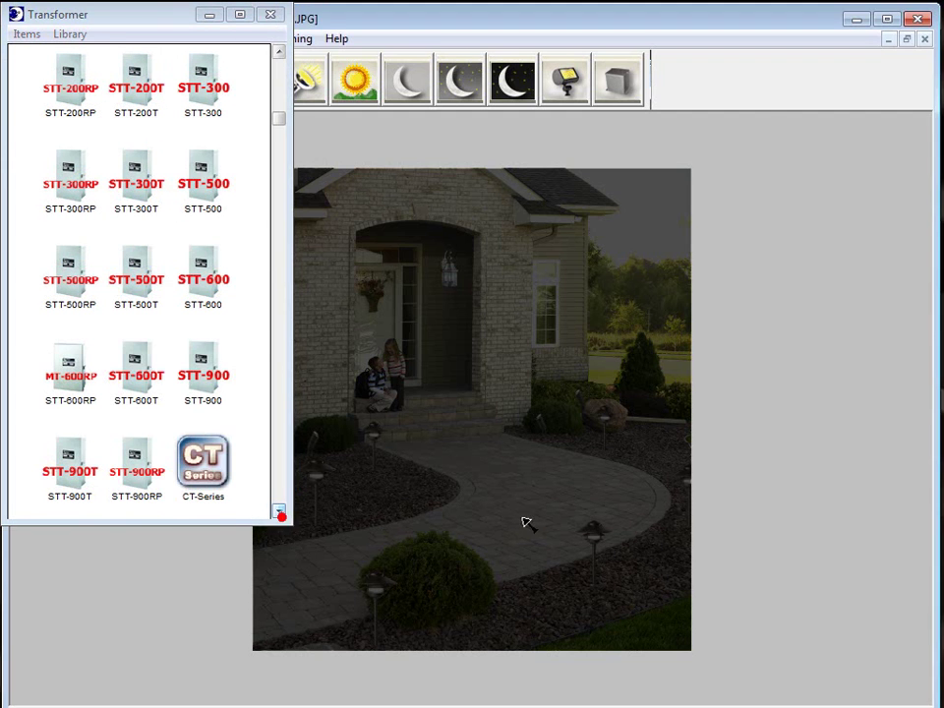
{"action": "double_click", "coordinate": [216, 359]}
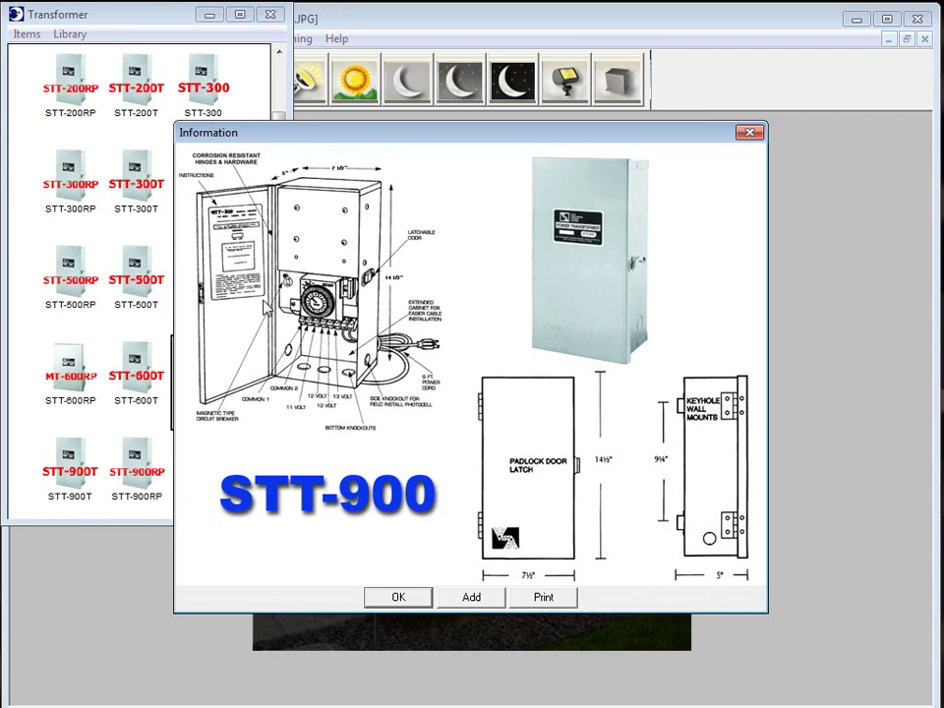
{"action": "left_click", "coordinate": [470, 597]}
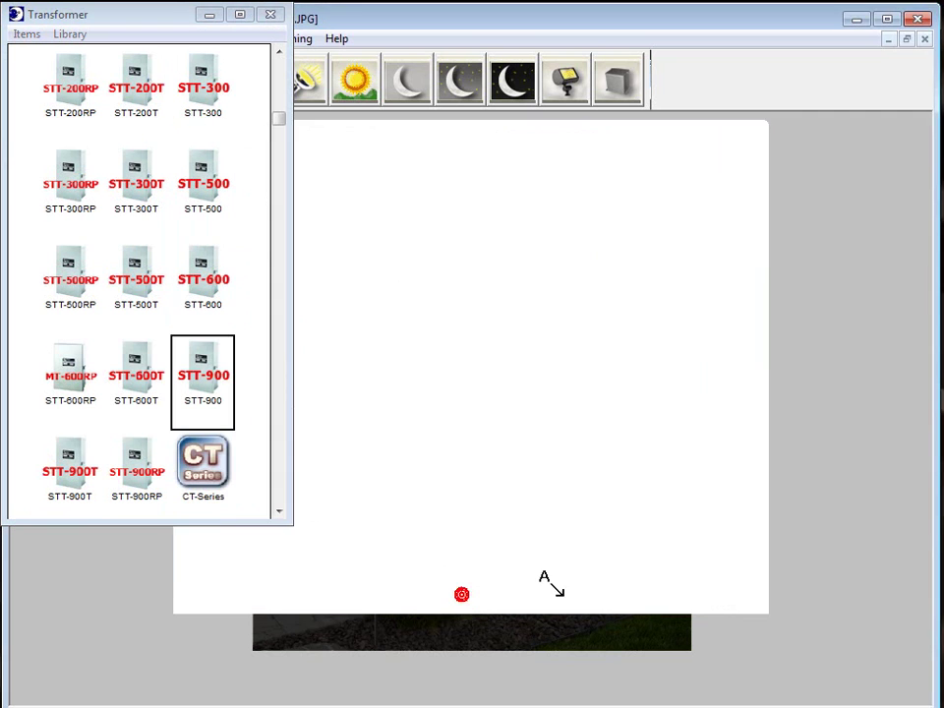
{"action": "left_click", "coordinate": [599, 596]}
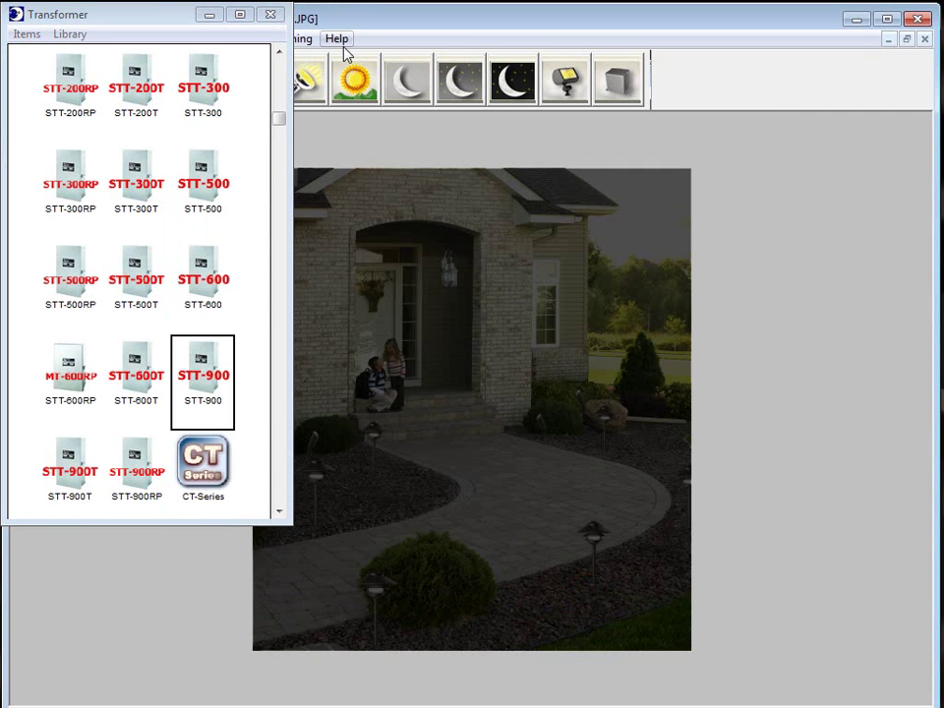
{"action": "left_click", "coordinate": [272, 14]}
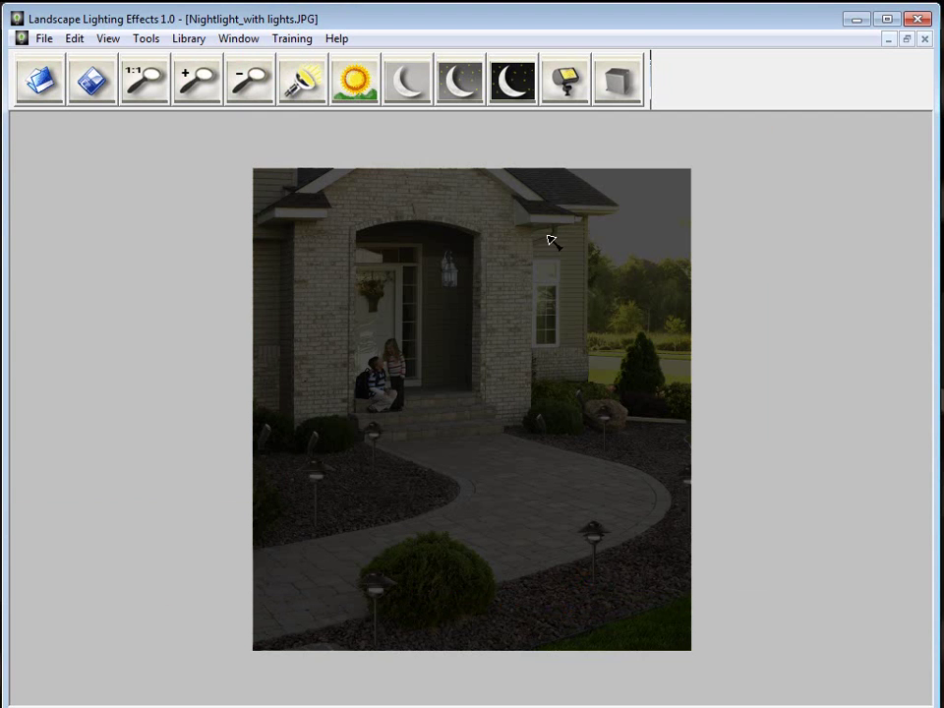
- Show the photo at 1:1 and open the Lighting settings with the small dot brush
{"action": "left_click", "coordinate": [645, 573]}
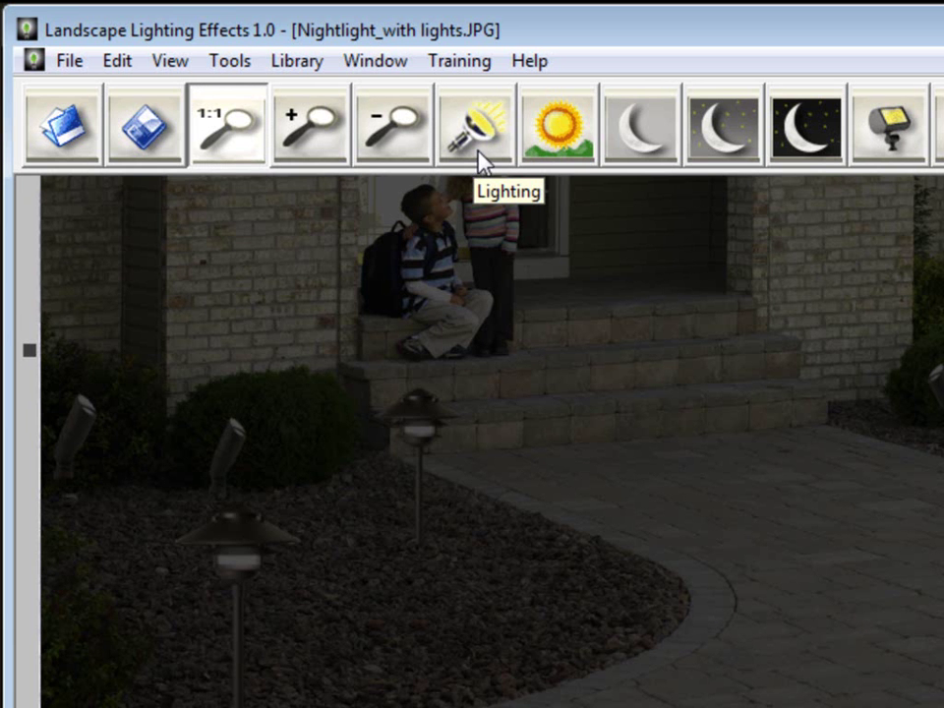
{"action": "left_click", "coordinate": [479, 155]}
{"action": "left_click_drag", "start_coordinate": [46, 12], "coordinate": [101, 261]}
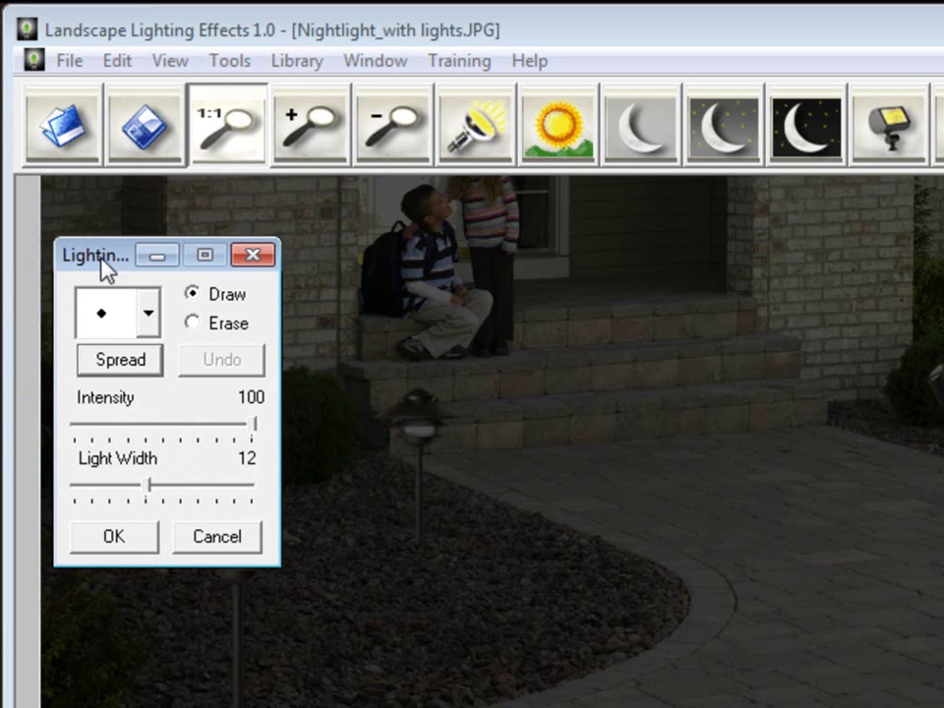
{"action": "left_click", "coordinate": [149, 314]}
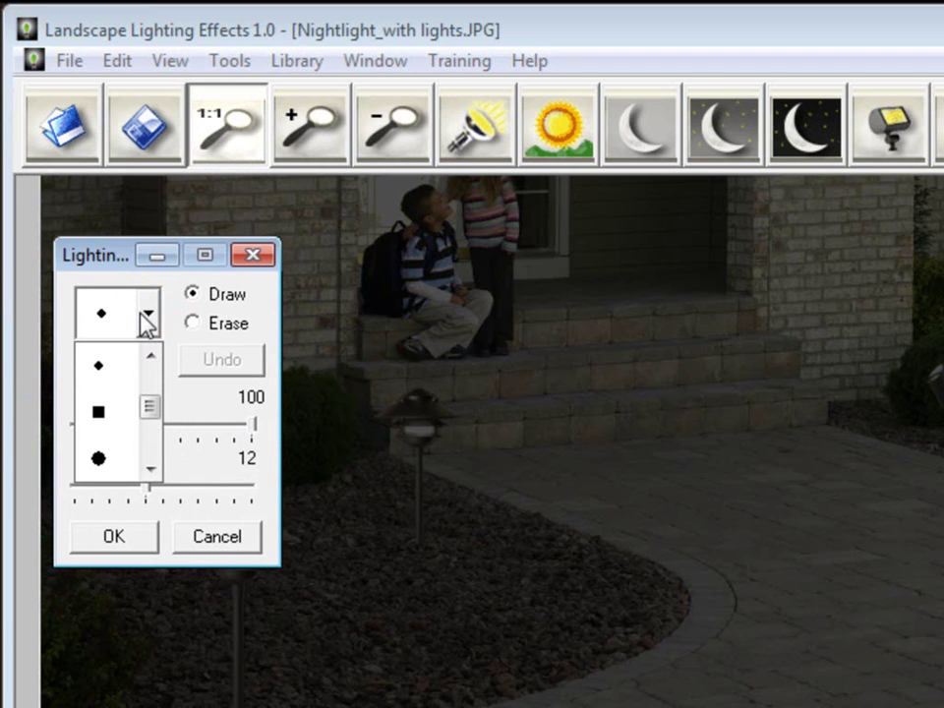
{"action": "mouse_move", "coordinate": [153, 411]}
{"action": "left_mouse_down"}
{"action": "mouse_move", "coordinate": [157, 382]}
{"action": "mouse_move", "coordinate": [151, 444]}
{"action": "left_mouse_up"}
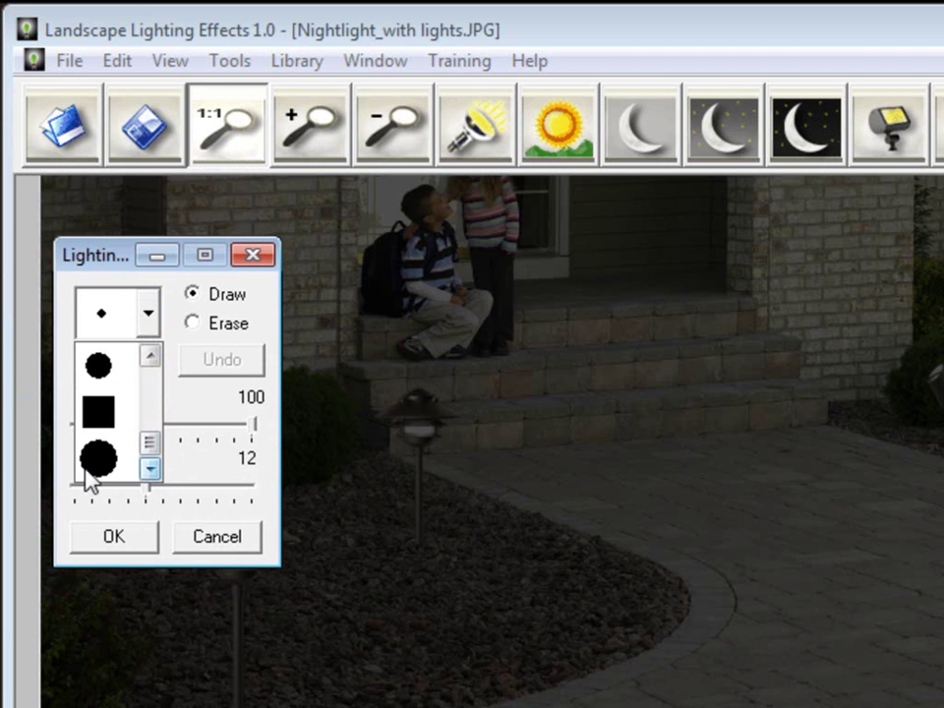
{"action": "mouse_move", "coordinate": [152, 450]}
{"action": "left_mouse_down"}
{"action": "mouse_move", "coordinate": [150, 407]}
{"action": "mouse_move", "coordinate": [149, 429]}
{"action": "left_mouse_up"}
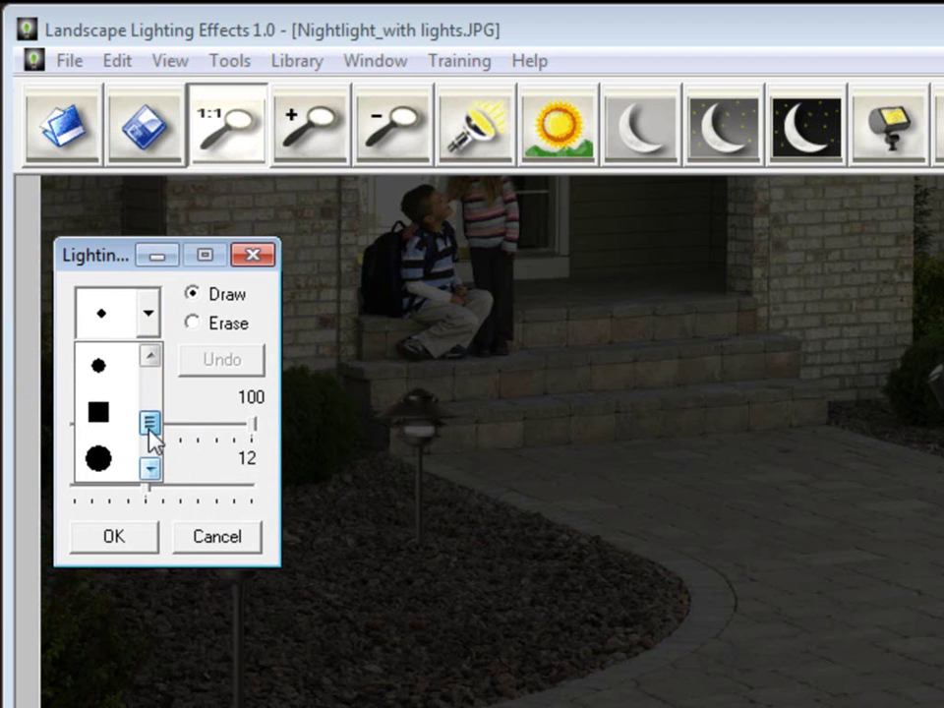
{"action": "left_click", "coordinate": [194, 404]}
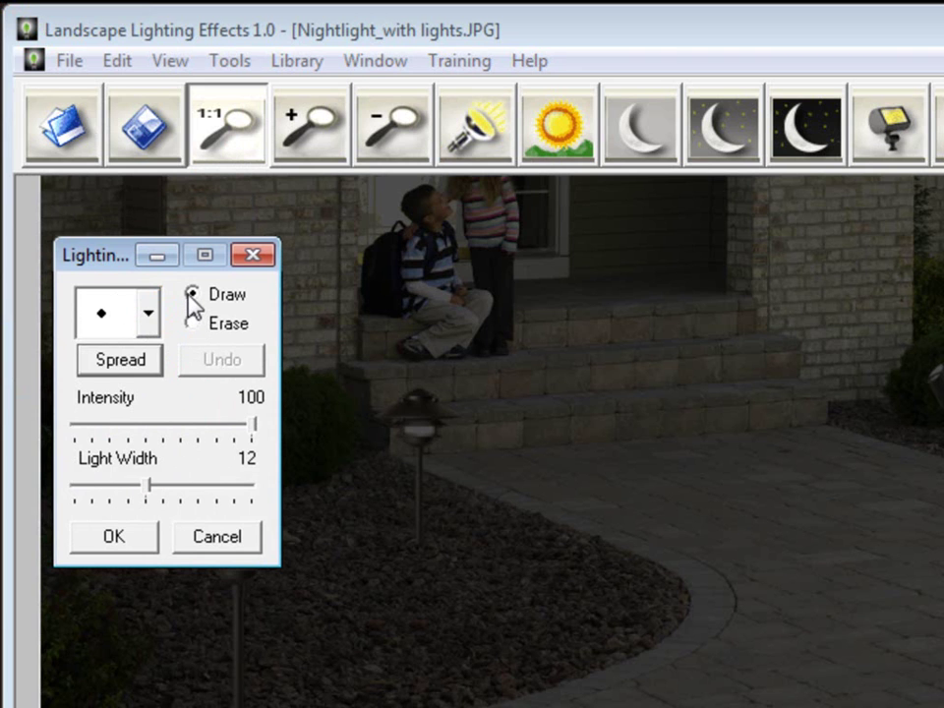
- Paint light strokes along the walkway, over the gravel edge and across the upper steps
{"action": "mouse_move", "coordinate": [533, 439]}
{"action": "left_mouse_down"}
{"action": "mouse_move", "coordinate": [691, 442]}
{"action": "mouse_move", "coordinate": [785, 463]}
{"action": "mouse_move", "coordinate": [810, 505]}
{"action": "mouse_move", "coordinate": [558, 516]}
{"action": "mouse_move", "coordinate": [518, 527]}
{"action": "mouse_move", "coordinate": [508, 541]}
{"action": "mouse_move", "coordinate": [526, 588]}
{"action": "mouse_move", "coordinate": [613, 602]}
{"action": "mouse_move", "coordinate": [877, 608]}
{"action": "left_mouse_up"}
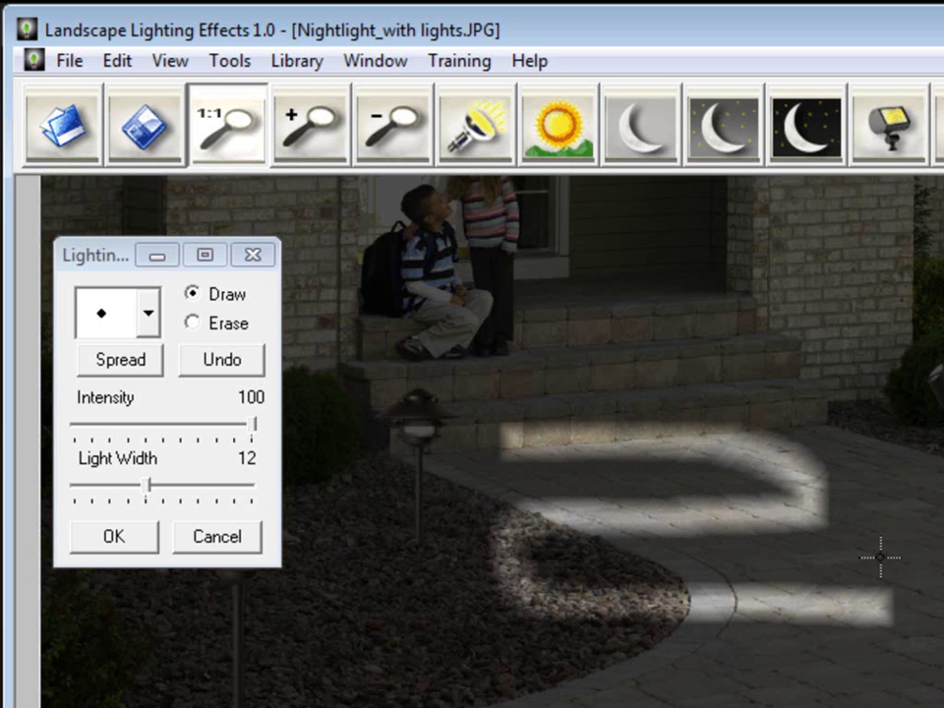
{"action": "left_click", "coordinate": [666, 533]}
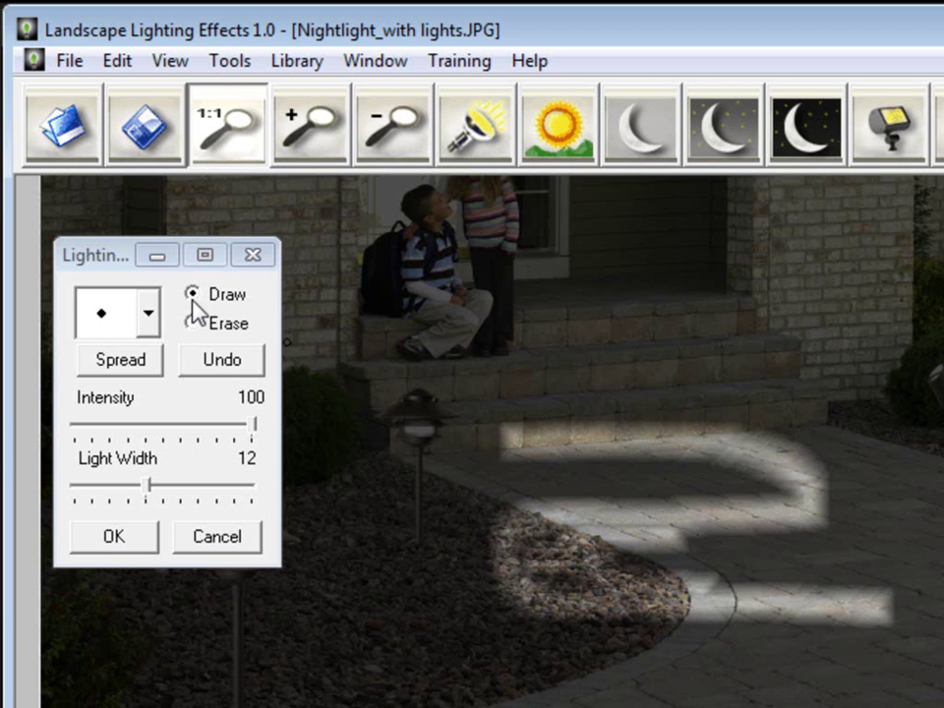
{"action": "mouse_move", "coordinate": [618, 422]}
{"action": "left_mouse_down"}
{"action": "mouse_move", "coordinate": [733, 382]}
{"action": "mouse_move", "coordinate": [925, 379]}
{"action": "left_mouse_up"}
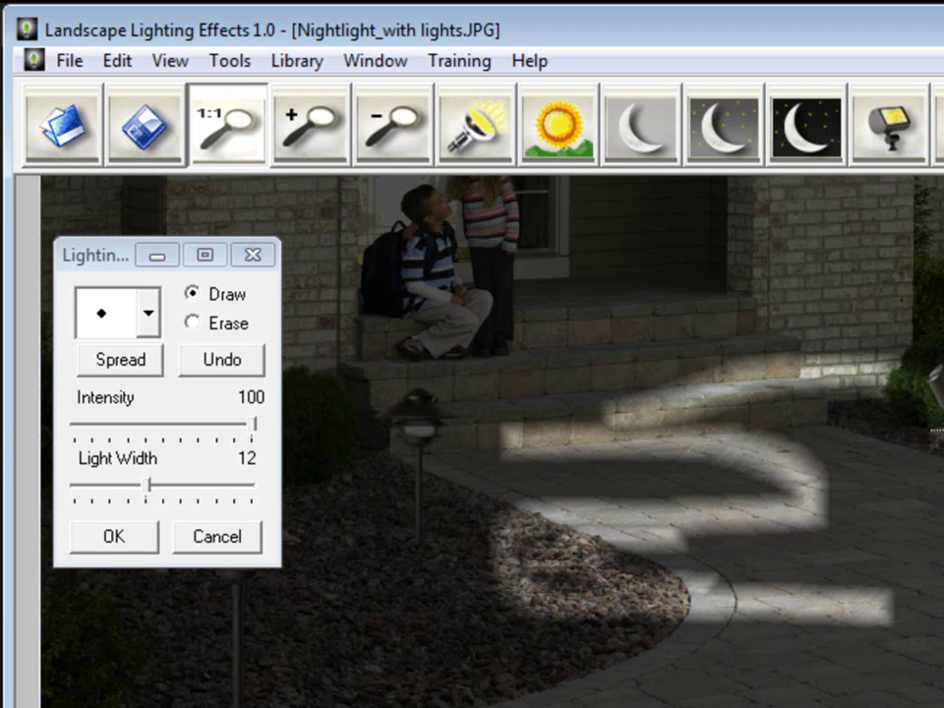
- Erase the painted light on the steps and walkway with the large round brush
{"action": "left_click", "coordinate": [191, 324]}
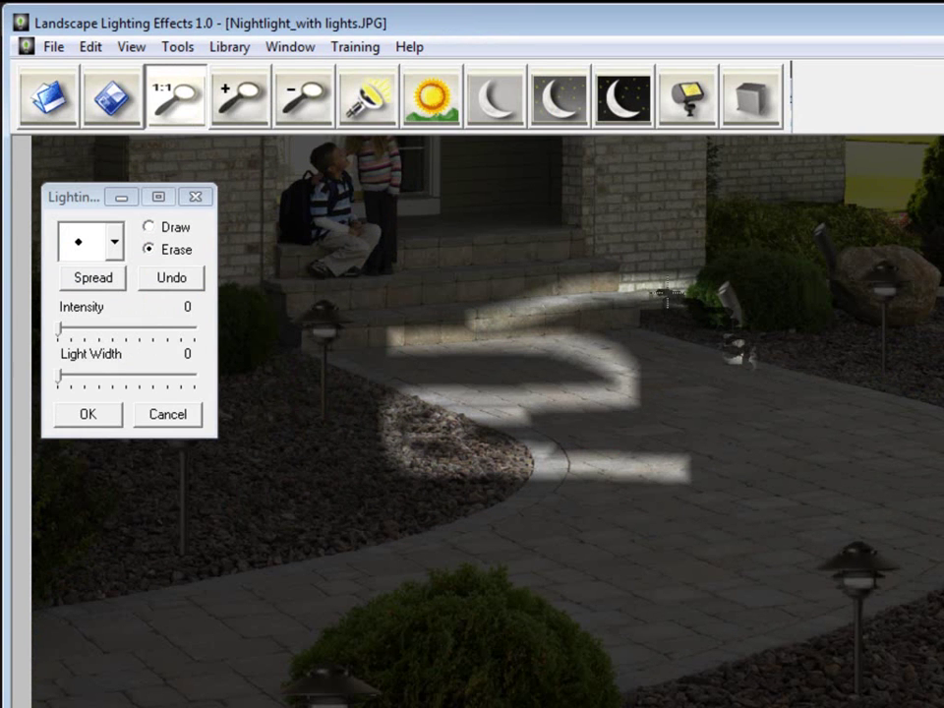
{"action": "mouse_move", "coordinate": [666, 293]}
{"action": "left_mouse_down"}
{"action": "mouse_move", "coordinate": [585, 286]}
{"action": "mouse_move", "coordinate": [602, 298]}
{"action": "mouse_move", "coordinate": [568, 293]}
{"action": "left_mouse_up"}
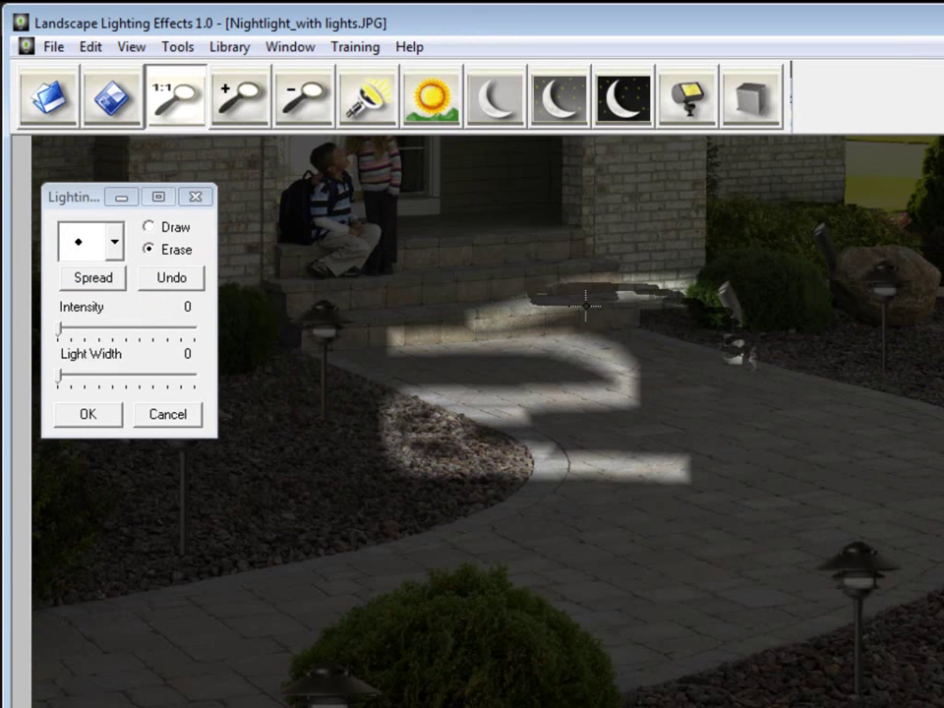
{"action": "left_click", "coordinate": [113, 242]}
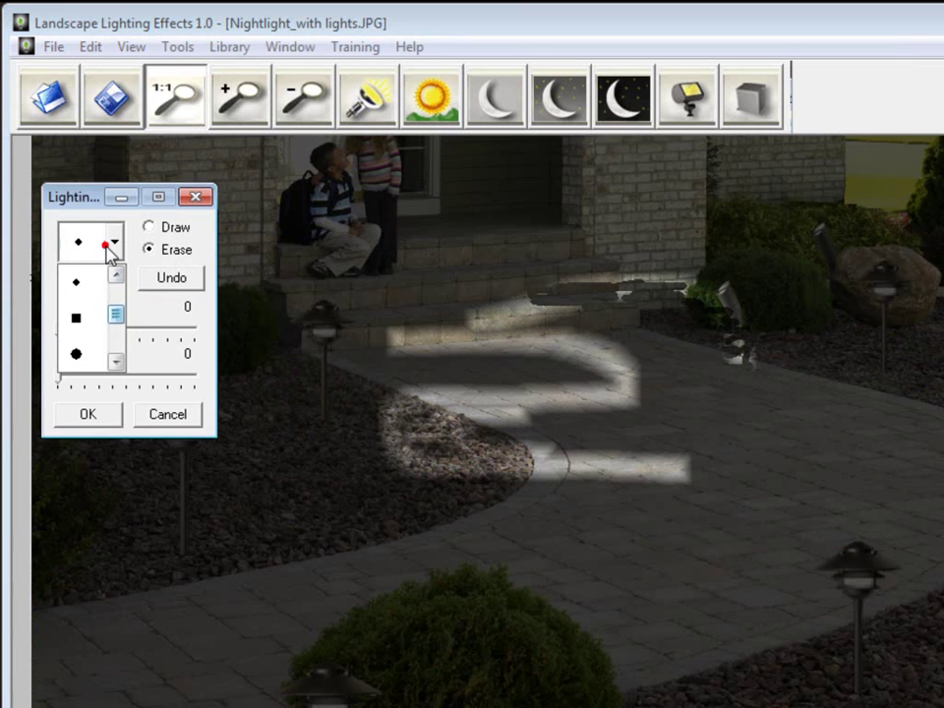
{"action": "left_click", "coordinate": [112, 315]}
{"action": "left_click", "coordinate": [74, 356]}
{"action": "mouse_move", "coordinate": [554, 305]}
{"action": "left_mouse_down"}
{"action": "mouse_move", "coordinate": [481, 312]}
{"action": "mouse_move", "coordinate": [533, 315]}
{"action": "mouse_move", "coordinate": [590, 295]}
{"action": "left_mouse_up"}
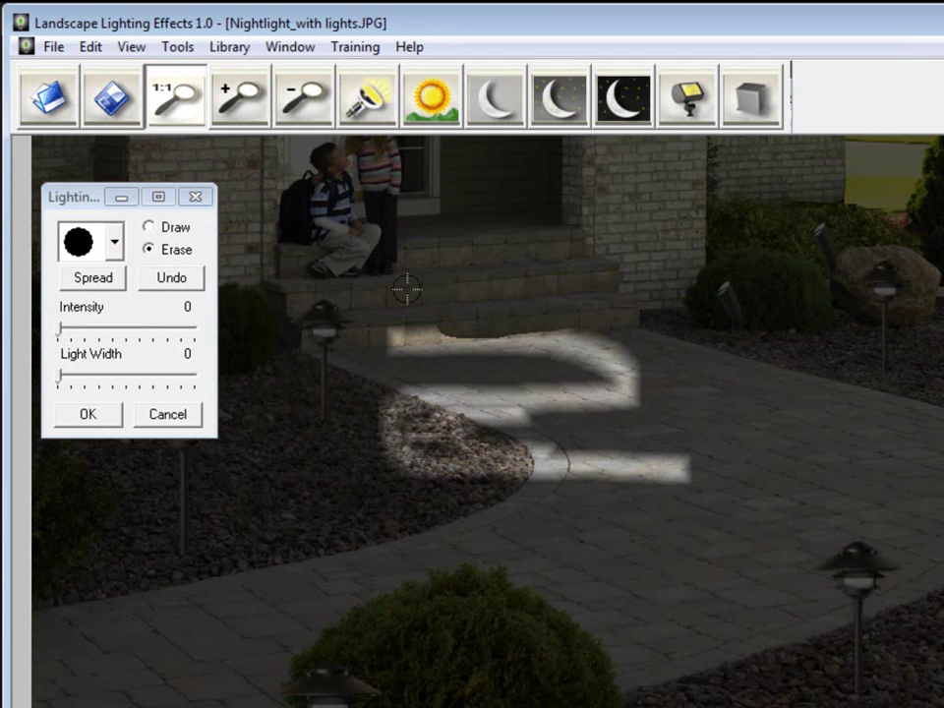
{"action": "mouse_move", "coordinate": [392, 299]}
{"action": "left_mouse_down"}
{"action": "mouse_move", "coordinate": [473, 318]}
{"action": "mouse_move", "coordinate": [564, 382]}
{"action": "left_mouse_up"}
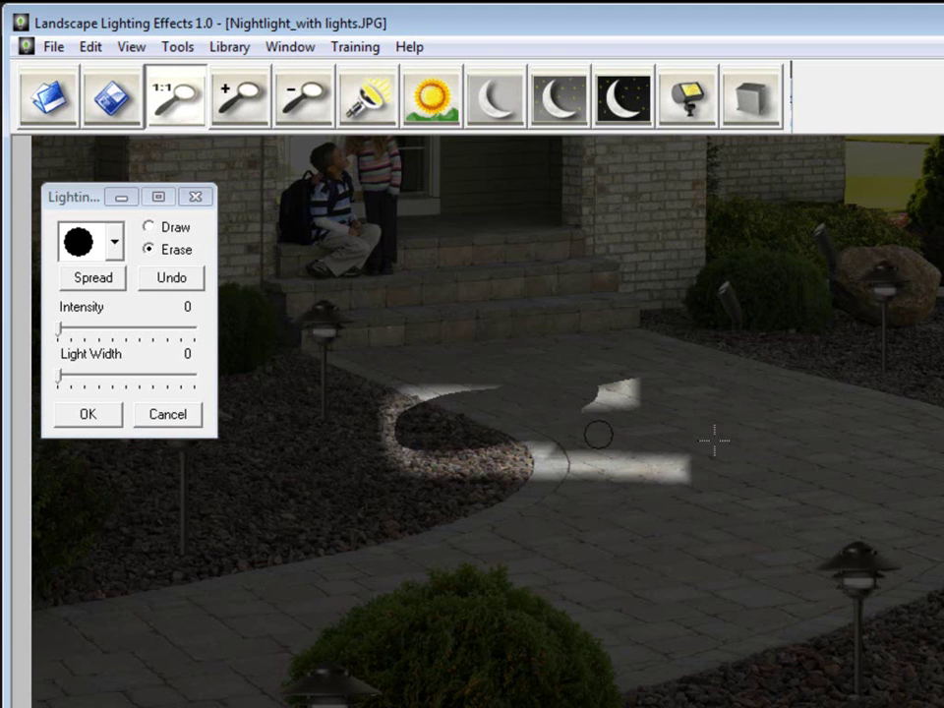
- Undo the remaining light strokes until none are left, then switch back to Draw
{"action": "left_click", "coordinate": [172, 279]}
{"action": "left_click", "coordinate": [148, 247]}
{"action": "left_click", "coordinate": [169, 278]}
{"action": "left_click", "coordinate": [147, 227]}
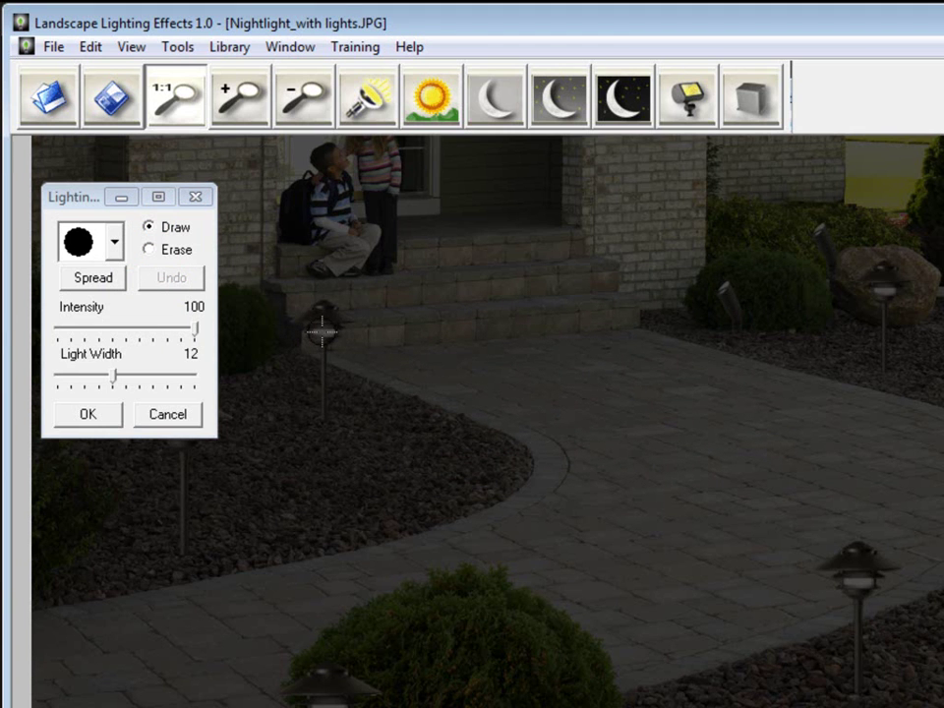
- Redo the glow on the lamp head left of the steps as a small spot, using the small dot brush
{"action": "left_click", "coordinate": [321, 332]}
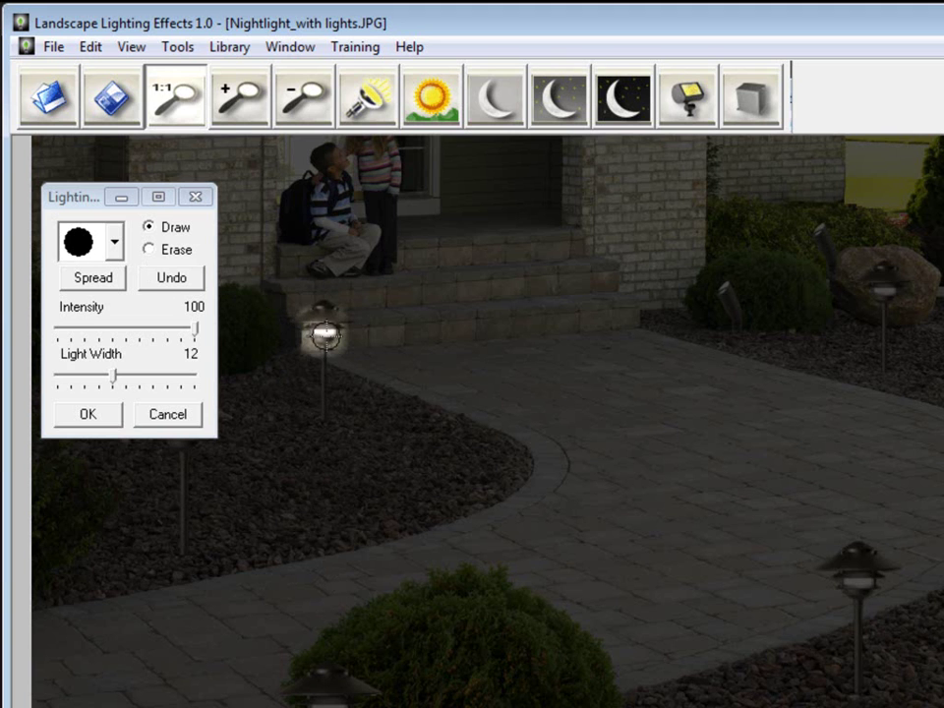
{"action": "left_click", "coordinate": [173, 278]}
{"action": "left_click", "coordinate": [115, 242]}
{"action": "left_click_drag", "start_coordinate": [115, 340], "coordinate": [116, 309]}
{"action": "left_click", "coordinate": [86, 320]}
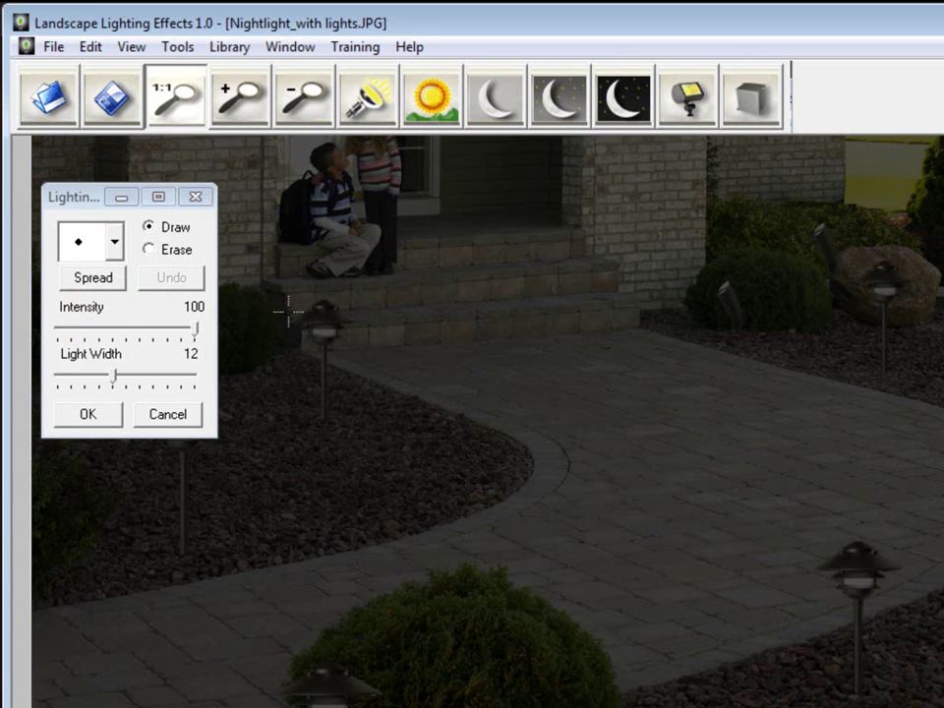
{"action": "left_click", "coordinate": [322, 331]}
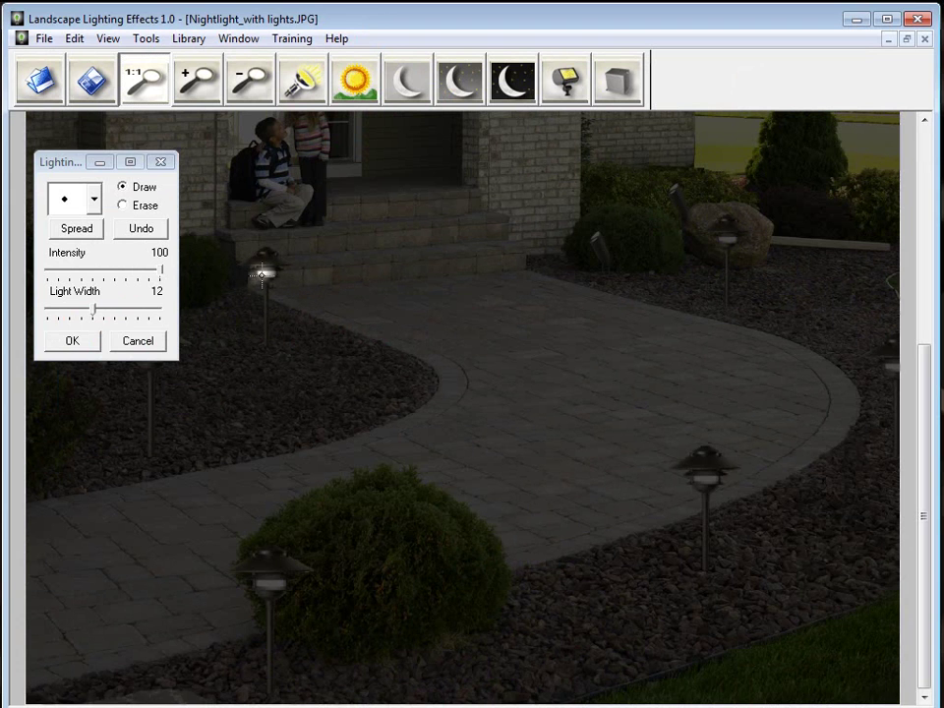
- Paint two light strips across the walkway below the steps, dropping intensity to 60 between them
{"action": "mouse_move", "coordinate": [315, 276]}
{"action": "left_mouse_down"}
{"action": "mouse_move", "coordinate": [559, 286]}
{"action": "mouse_move", "coordinate": [561, 305]}
{"action": "left_mouse_up"}
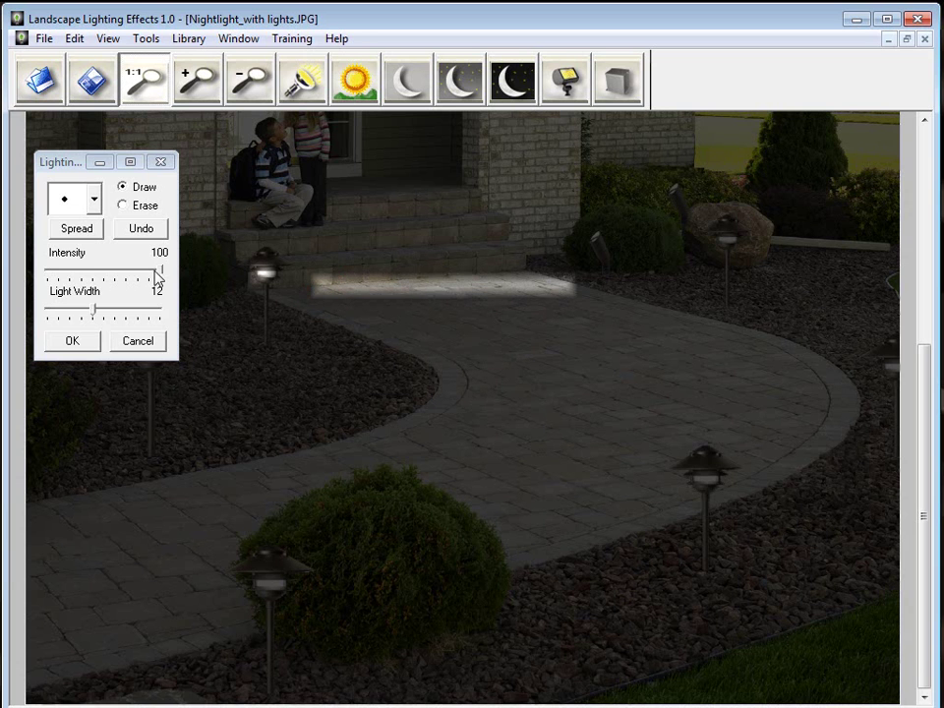
{"action": "left_click_drag", "start_coordinate": [156, 271], "coordinate": [111, 276]}
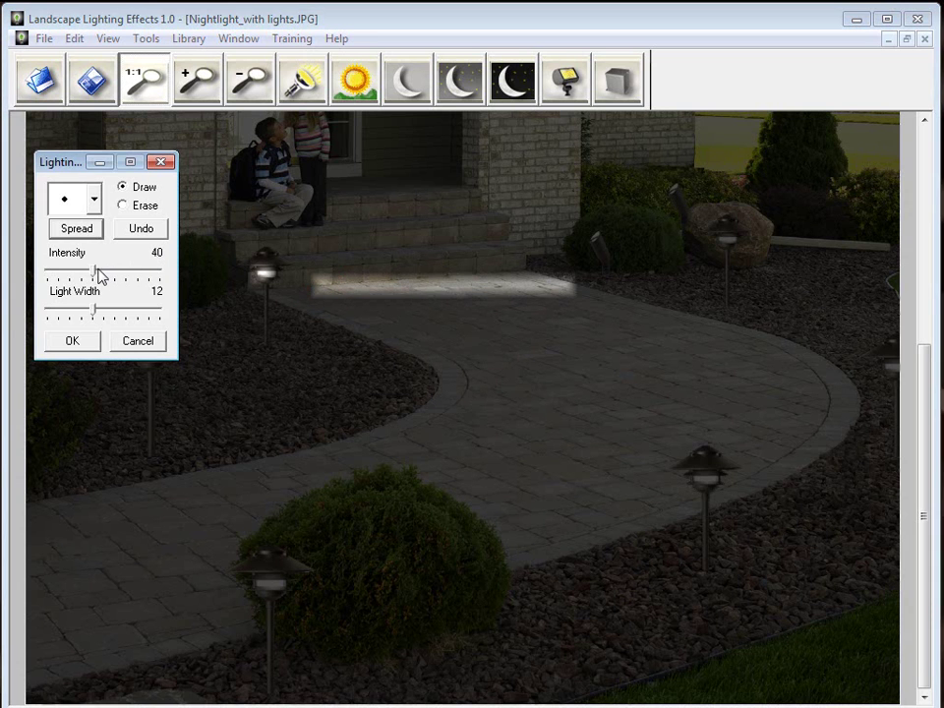
{"action": "left_click", "coordinate": [106, 275]}
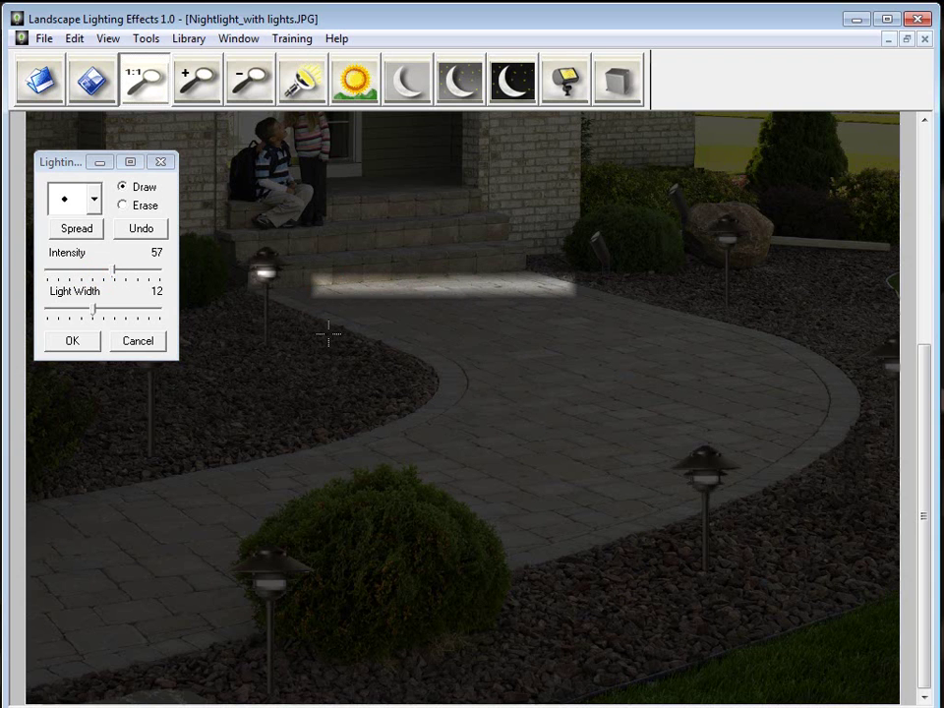
{"action": "left_click_drag", "start_coordinate": [317, 334], "coordinate": [602, 327]}
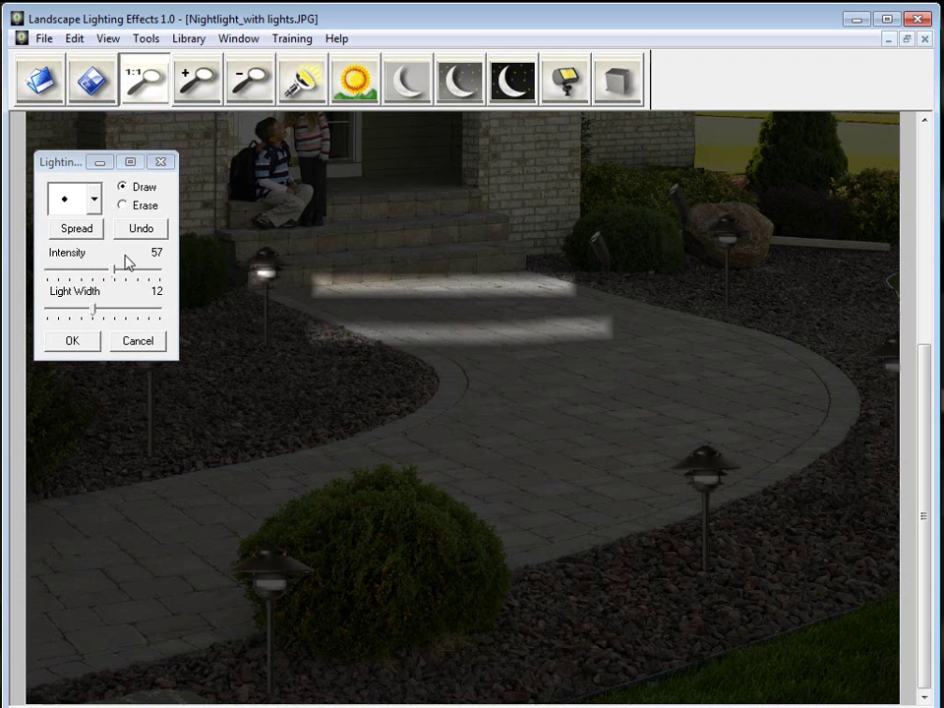
- Turn the light intensity down to 4, then back up to 100
{"action": "left_click_drag", "start_coordinate": [114, 270], "coordinate": [54, 275]}
{"action": "left_click", "coordinate": [55, 268]}
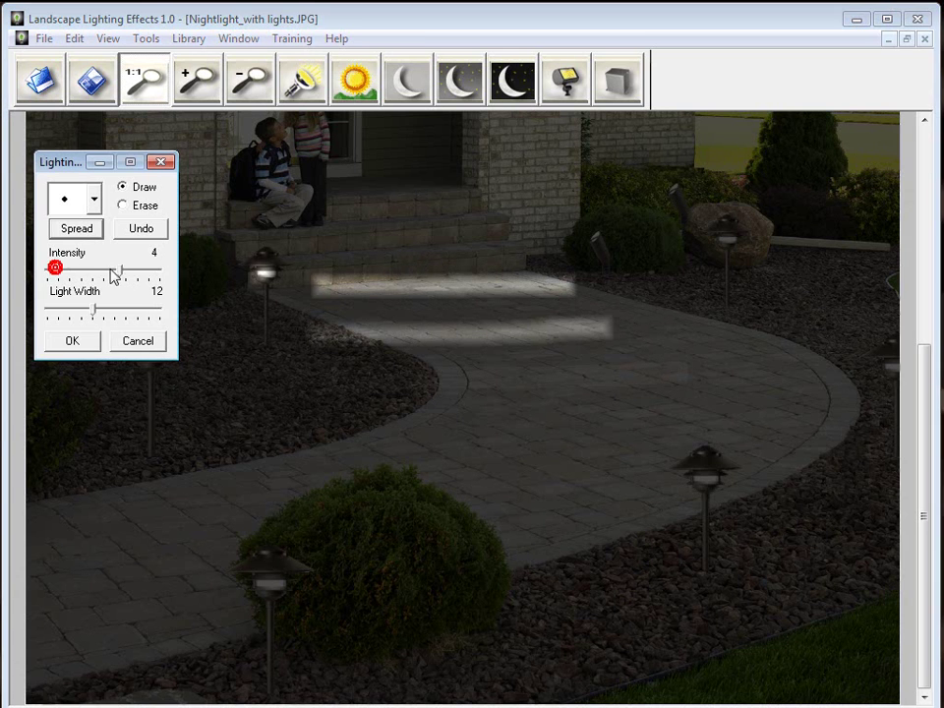
{"action": "left_click_drag", "start_coordinate": [116, 275], "coordinate": [160, 276]}
{"action": "left_click", "coordinate": [324, 300]}
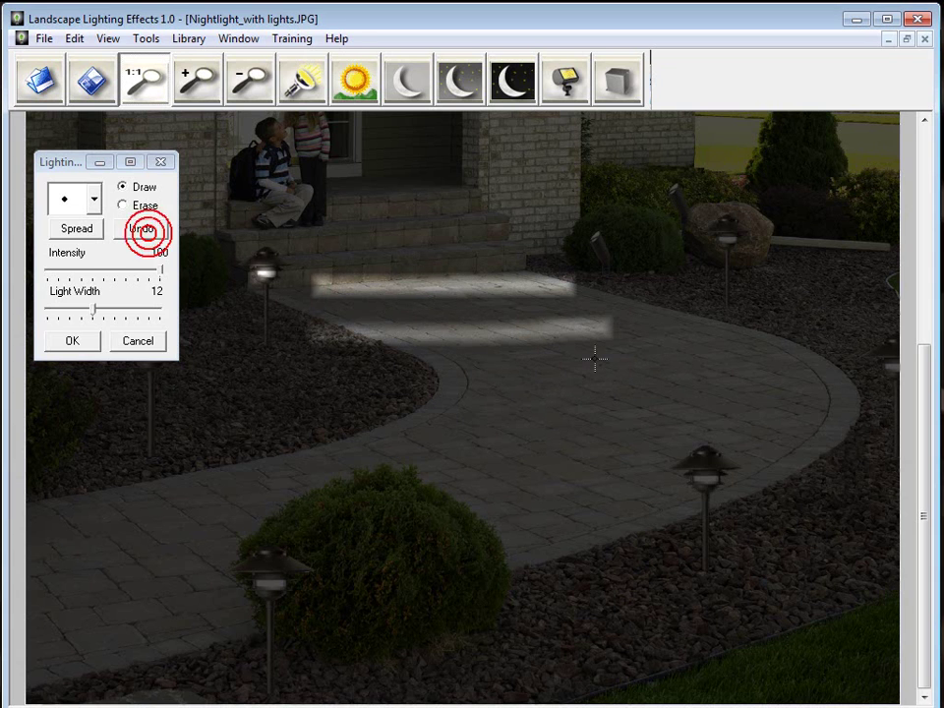
- Undo the lower walkway light strip, then the remaining strip and any leftover strokes
{"action": "left_click", "coordinate": [139, 228]}
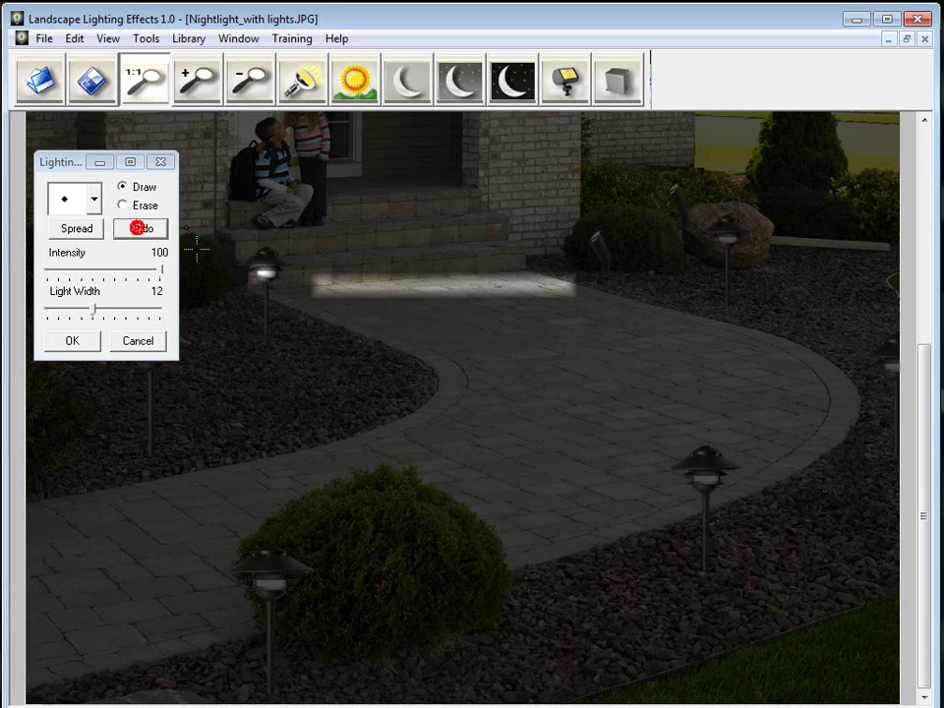
{"action": "left_click", "coordinate": [122, 228]}
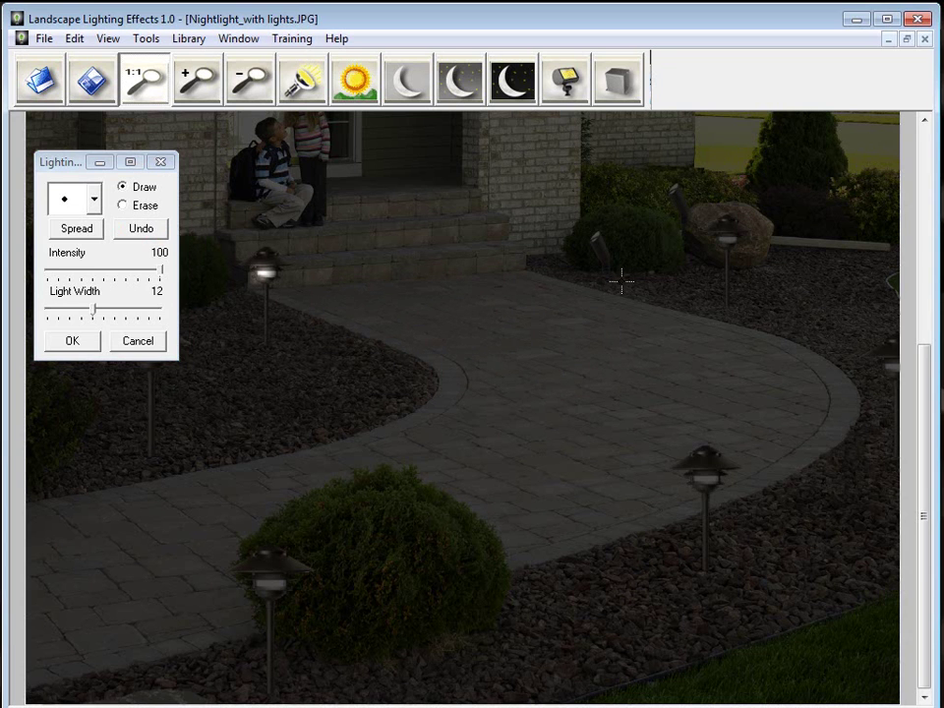
{"action": "left_click", "coordinate": [141, 232]}
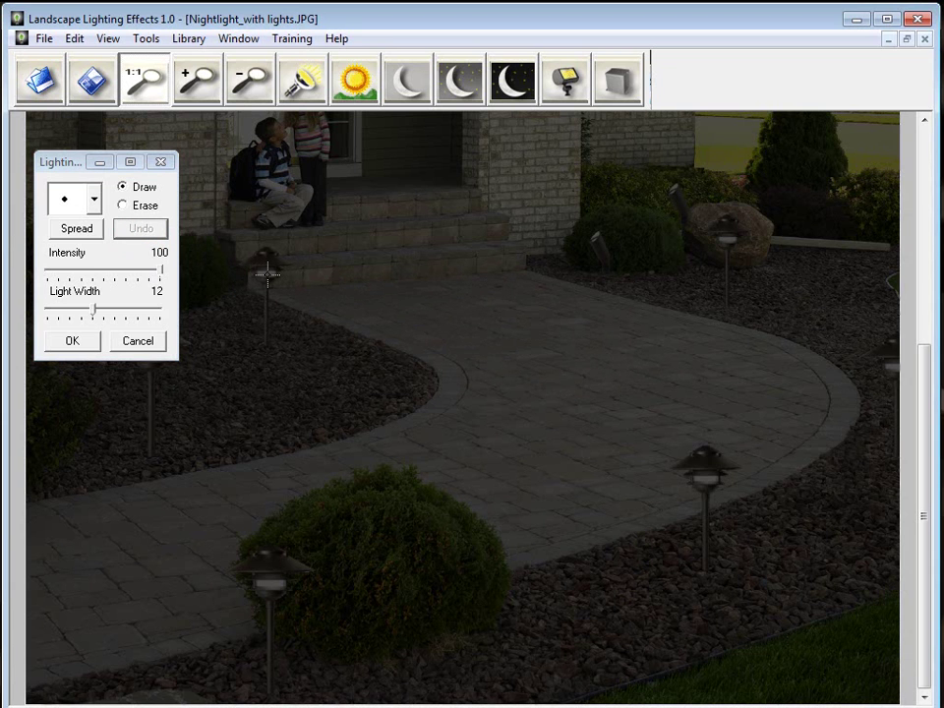
{"action": "left_click", "coordinate": [148, 228]}
- Paint three light strokes down the walkway, including a 3-shaped one, and apply them
{"action": "left_click_drag", "start_coordinate": [344, 288], "coordinate": [481, 287]}
{"action": "left_click_drag", "start_coordinate": [476, 358], "coordinate": [604, 403]}
{"action": "mouse_move", "coordinate": [525, 459]}
{"action": "left_mouse_down"}
{"action": "mouse_move", "coordinate": [610, 460]}
{"action": "mouse_move", "coordinate": [568, 517]}
{"action": "left_mouse_up"}
{"action": "left_click", "coordinate": [86, 342]}
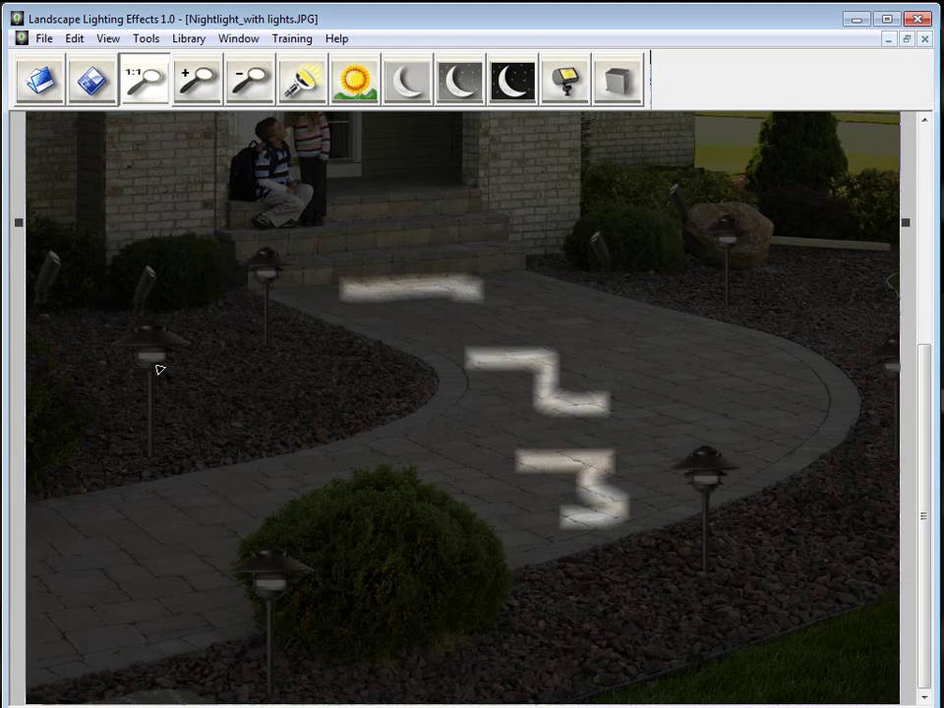
- Paint a vertical stroke and light patches on the rocks, then undo them
{"action": "left_click", "coordinate": [307, 91]}
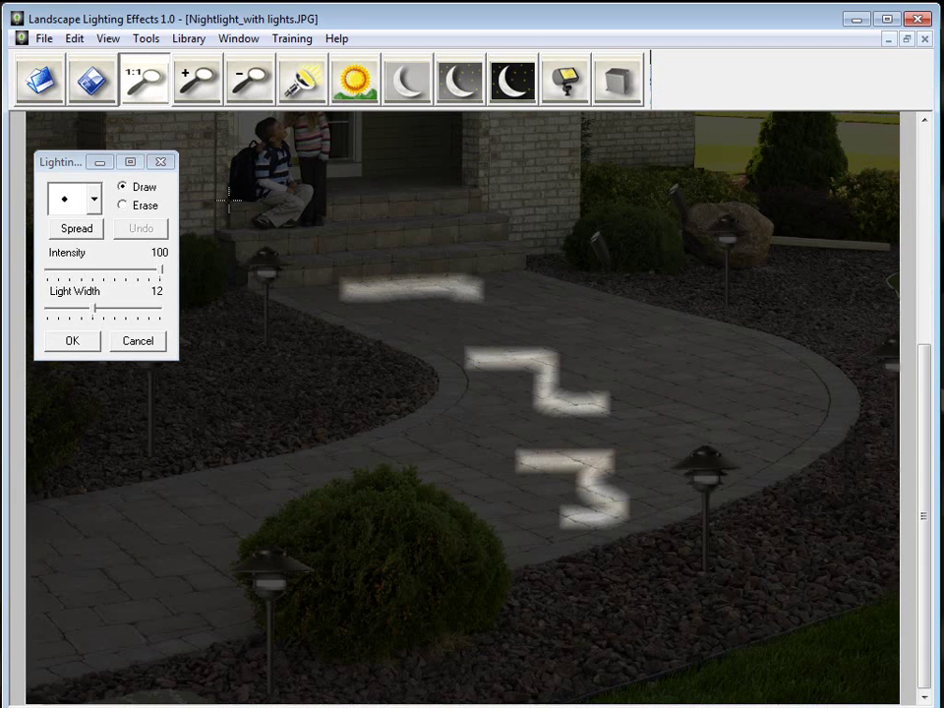
{"action": "mouse_move", "coordinate": [236, 302]}
{"action": "left_mouse_down"}
{"action": "mouse_move", "coordinate": [239, 370]}
{"action": "mouse_move", "coordinate": [222, 414]}
{"action": "mouse_move", "coordinate": [254, 430]}
{"action": "mouse_move", "coordinate": [216, 448]}
{"action": "left_mouse_up"}
{"action": "mouse_move", "coordinate": [175, 503]}
{"action": "left_mouse_down"}
{"action": "mouse_move", "coordinate": [211, 539]}
{"action": "mouse_move", "coordinate": [128, 565]}
{"action": "left_mouse_up"}
{"action": "left_click", "coordinate": [131, 228]}
{"action": "left_click", "coordinate": [131, 229]}
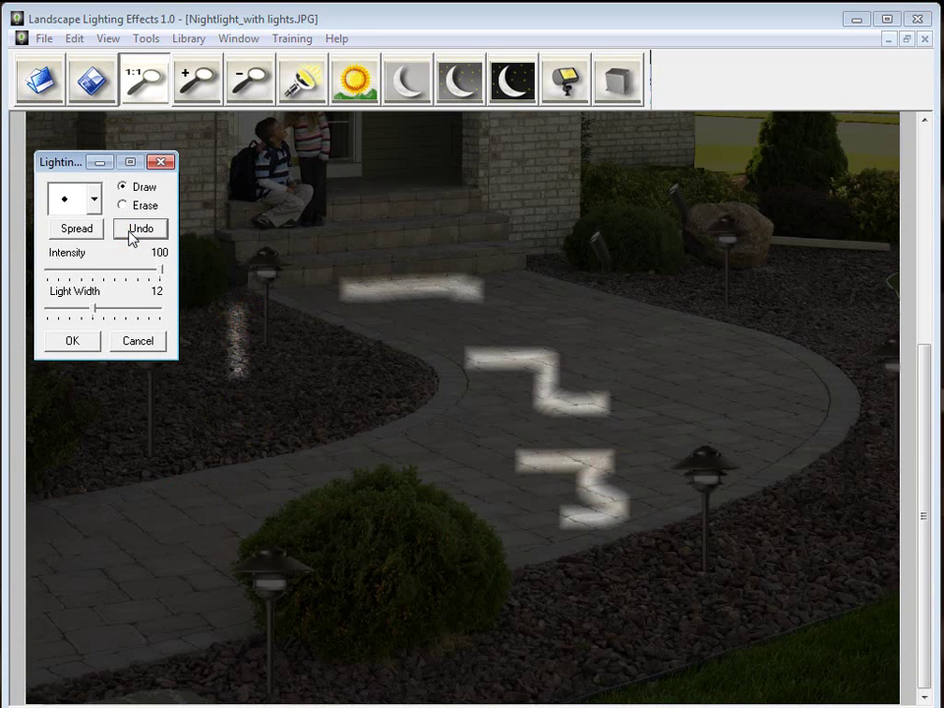
{"action": "left_click", "coordinate": [128, 228]}
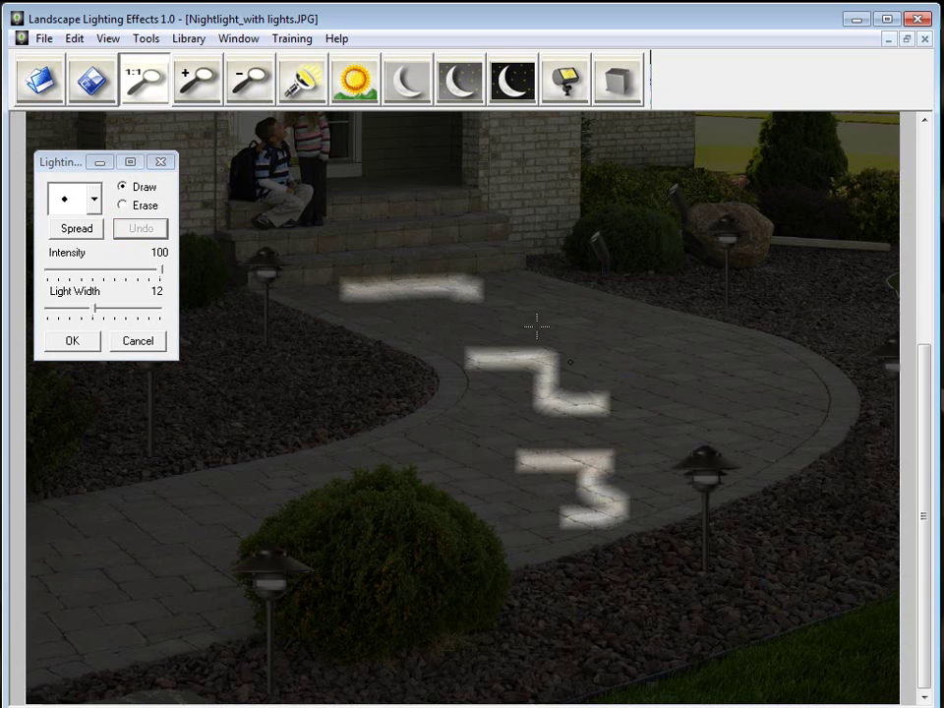
{"action": "left_click", "coordinate": [141, 228]}
- Close the lighting tool and remove the applied walkway strokes with Edit > Undo
{"action": "left_click", "coordinate": [75, 344]}
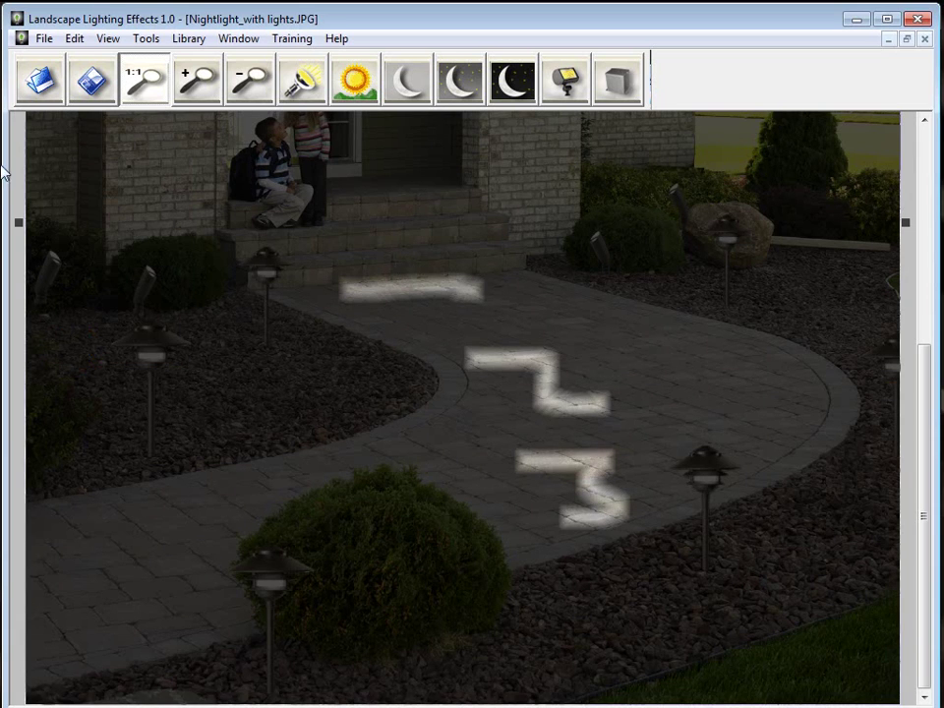
{"action": "left_click", "coordinate": [73, 38]}
{"action": "left_click", "coordinate": [90, 61]}
{"action": "left_click", "coordinate": [75, 38]}
{"action": "left_click", "coordinate": [82, 59]}
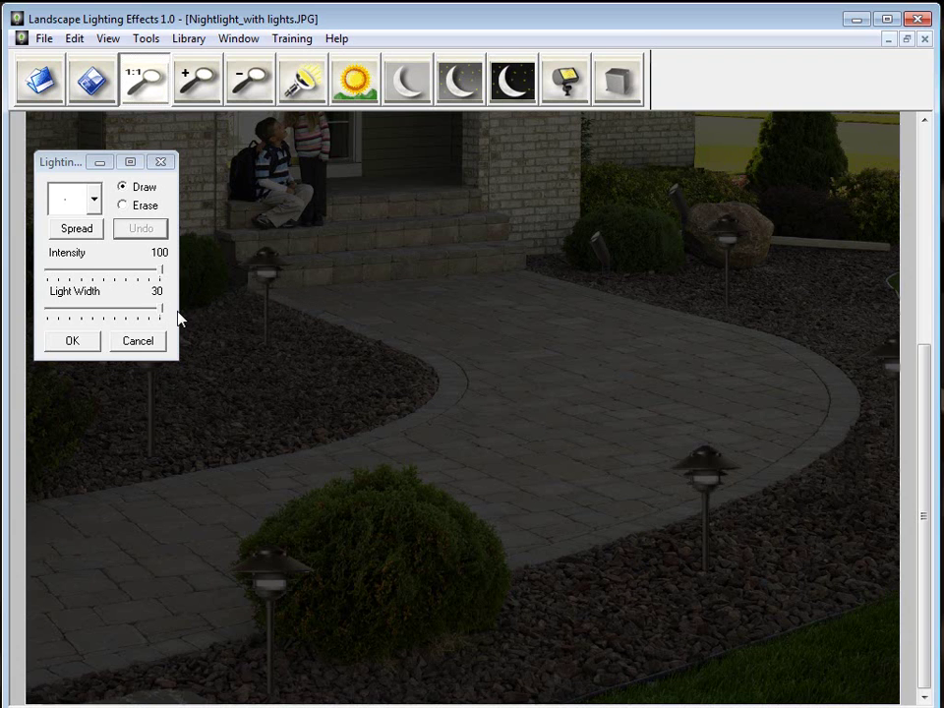
- Draw thin walkway light lines with the smallest dot at minimum width, then width 8
{"action": "left_click_drag", "start_coordinate": [161, 308], "coordinate": [51, 312]}
{"action": "left_click", "coordinate": [94, 199]}
{"action": "left_click", "coordinate": [61, 232]}
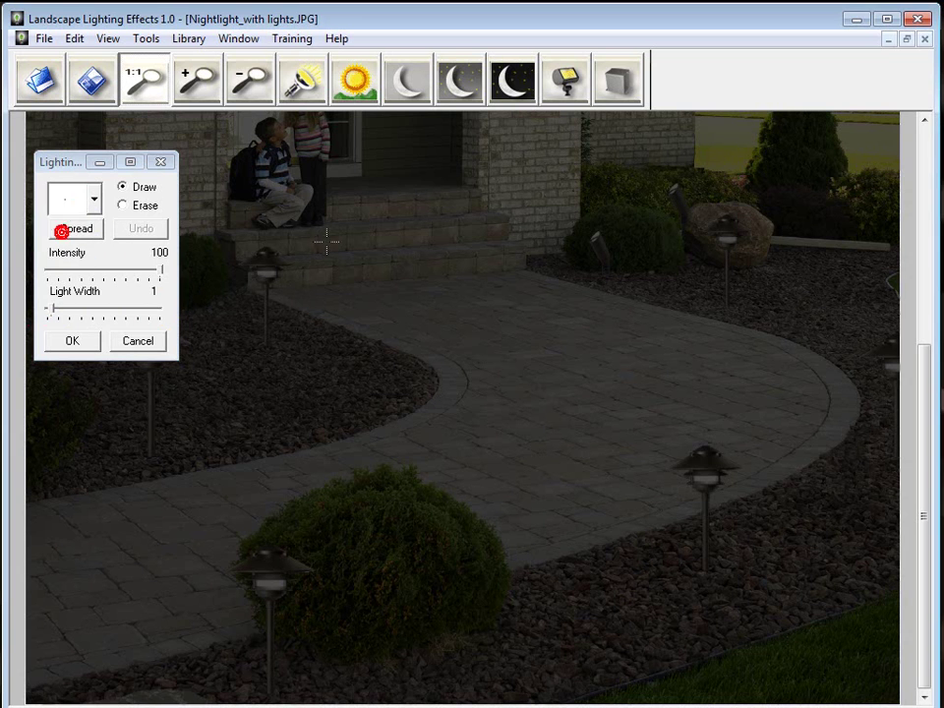
{"action": "left_click_drag", "start_coordinate": [348, 298], "coordinate": [654, 300]}
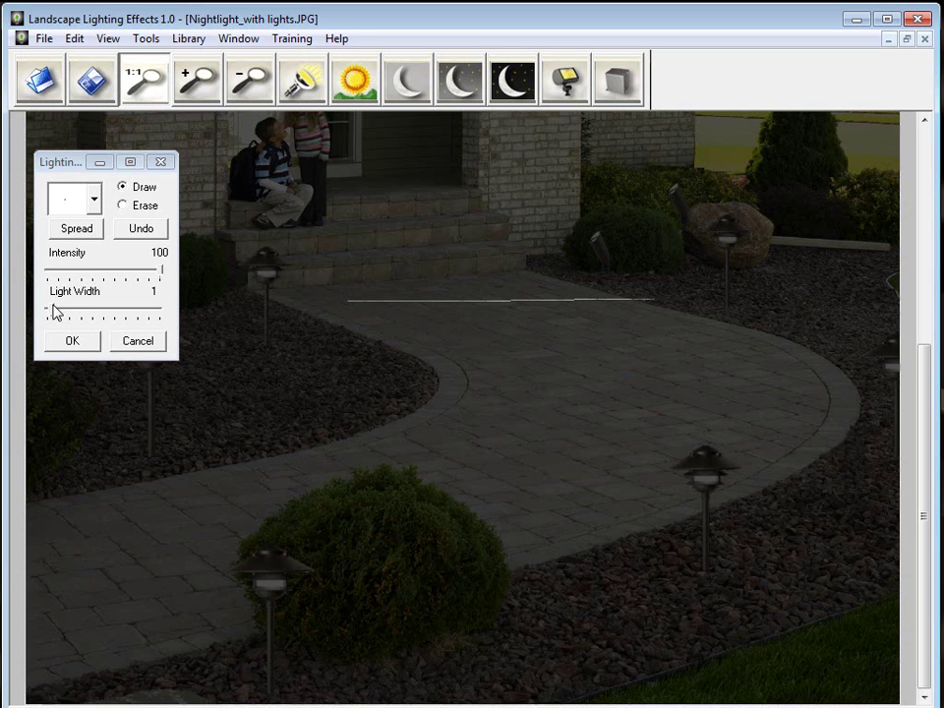
{"action": "left_click_drag", "start_coordinate": [53, 311], "coordinate": [79, 312]}
{"action": "left_click_drag", "start_coordinate": [350, 323], "coordinate": [694, 322]}
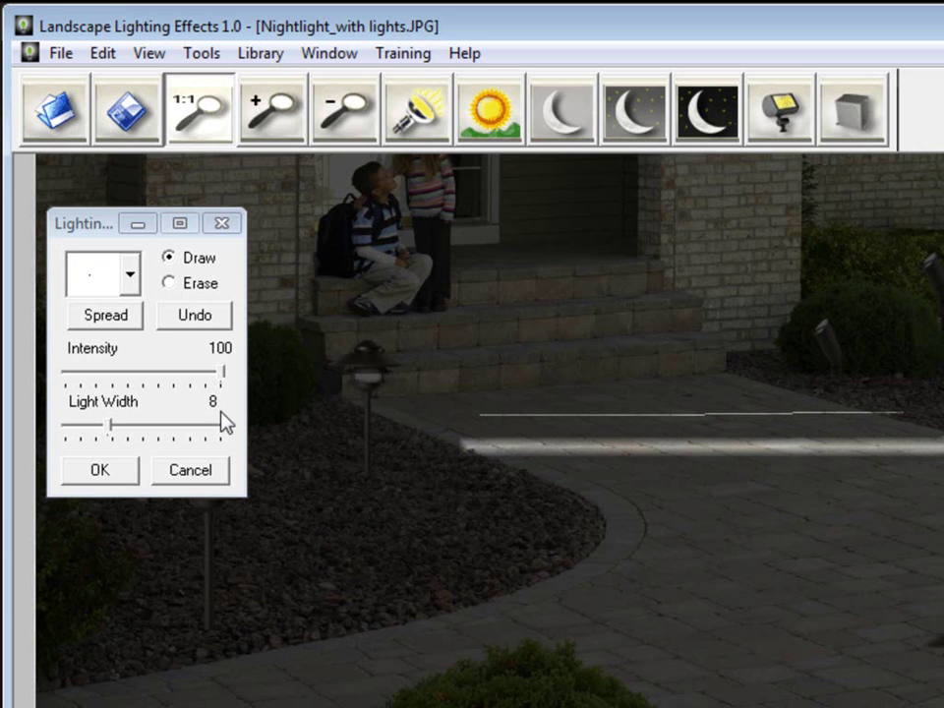
- Paint wider light beams across the walkway at light widths 17 and 29
{"action": "left_click_drag", "start_coordinate": [108, 428], "coordinate": [155, 428]}
{"action": "left_click_drag", "start_coordinate": [407, 511], "coordinate": [939, 511]}
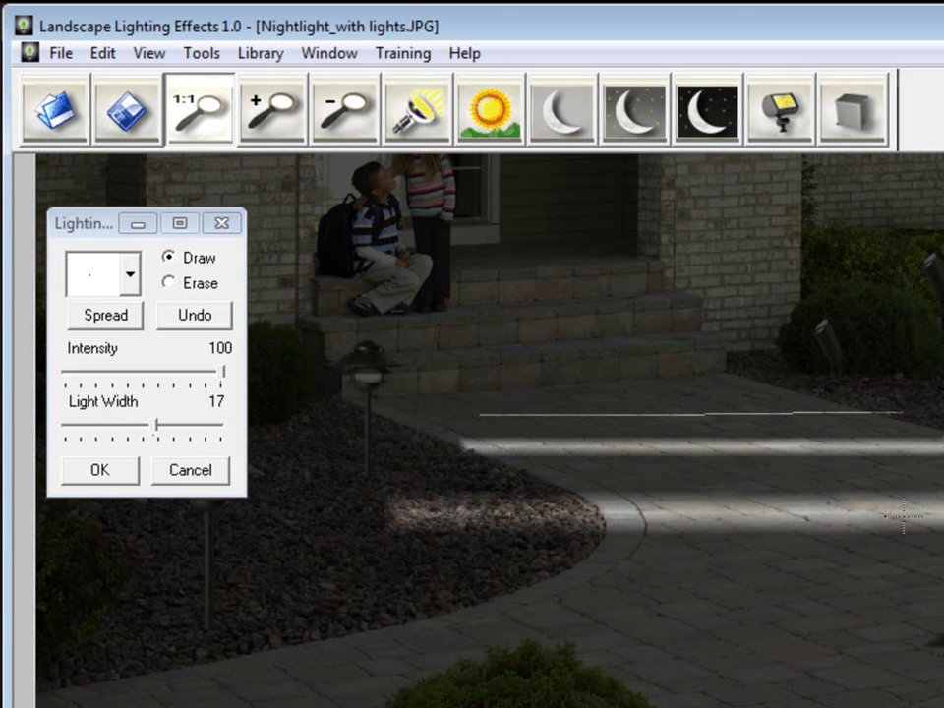
{"action": "scroll", "coordinate": [885, 498], "scroll_direction": "up", "scroll_amount": 2}
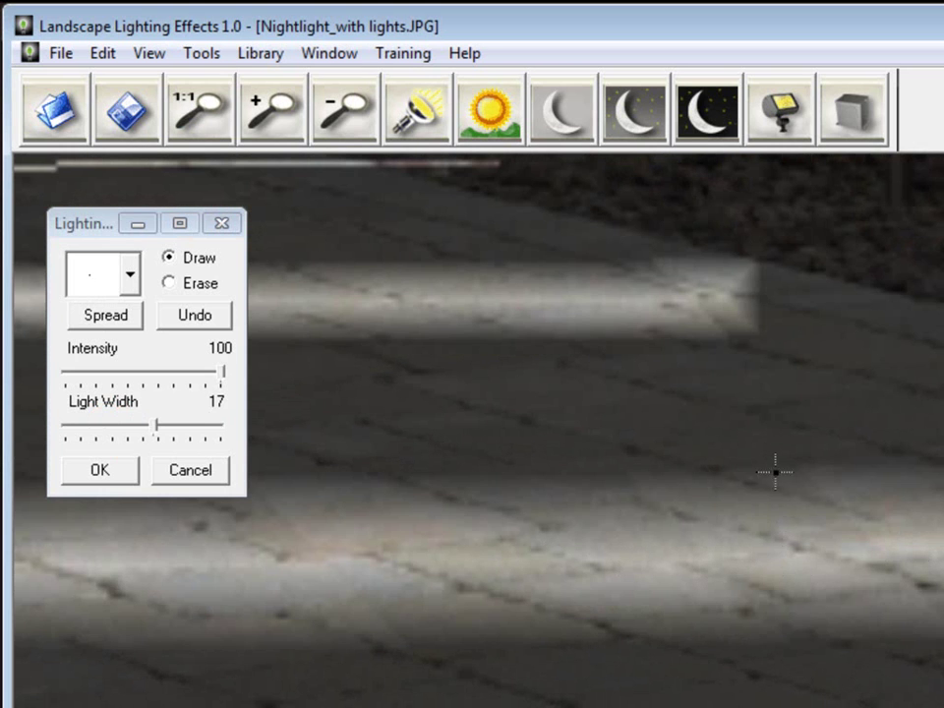
{"action": "scroll", "coordinate": [775, 468], "scroll_direction": "down", "scroll_amount": 2}
{"action": "scroll", "coordinate": [775, 468], "scroll_direction": "down", "scroll_amount": 1}
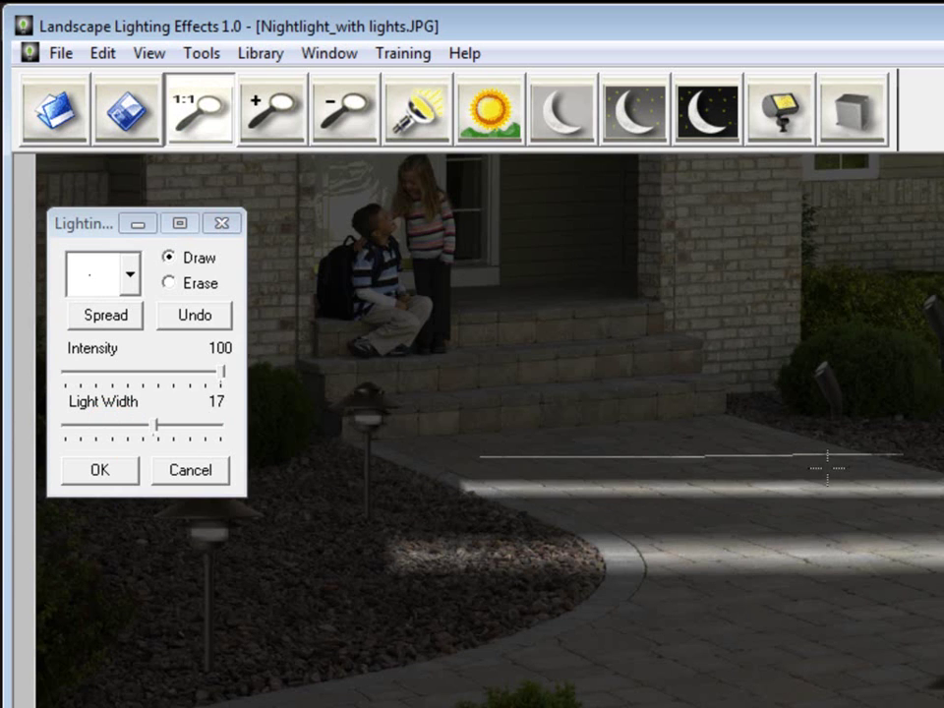
{"action": "left_click_drag", "start_coordinate": [155, 425], "coordinate": [218, 427]}
{"action": "left_click_drag", "start_coordinate": [324, 669], "coordinate": [702, 669]}
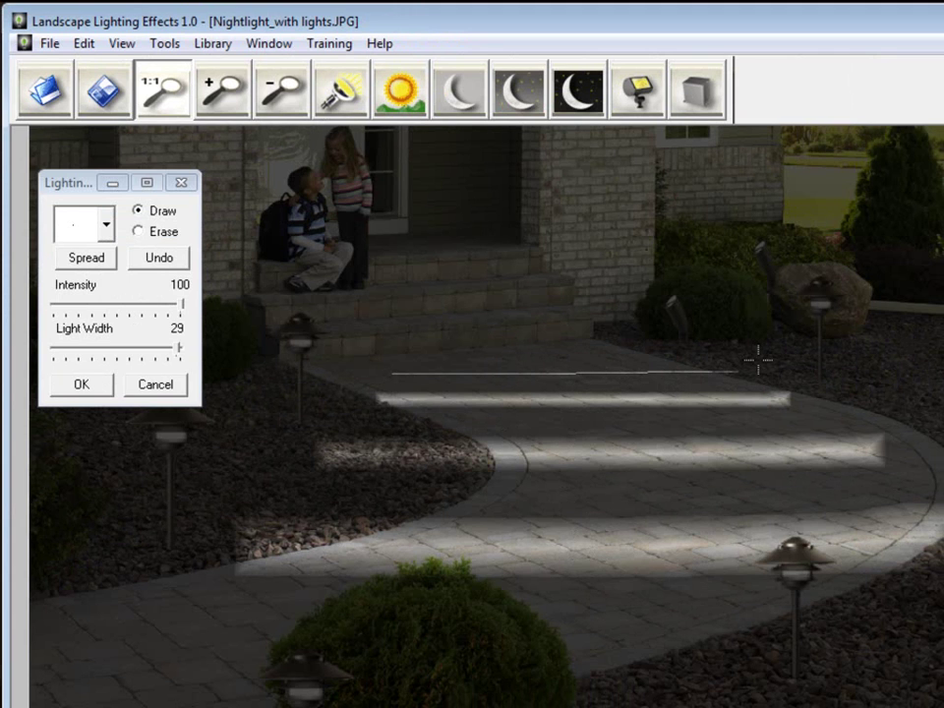
- Undo the walkway stripes, then make the lamp beside the steps glow at light width 12
{"action": "left_click", "coordinate": [177, 260]}
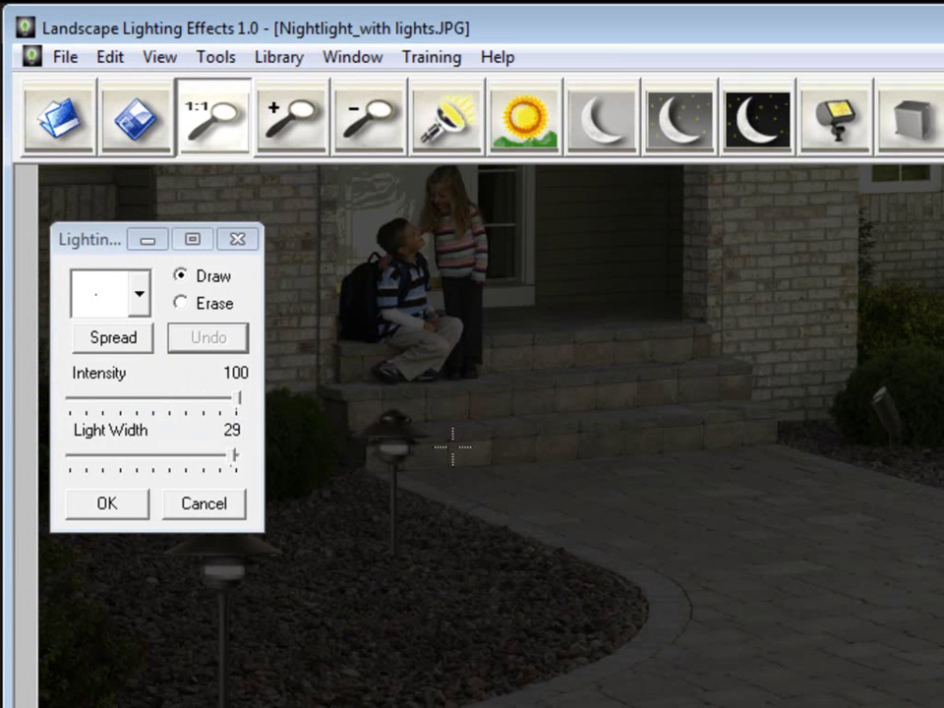
{"action": "left_click", "coordinate": [392, 443]}
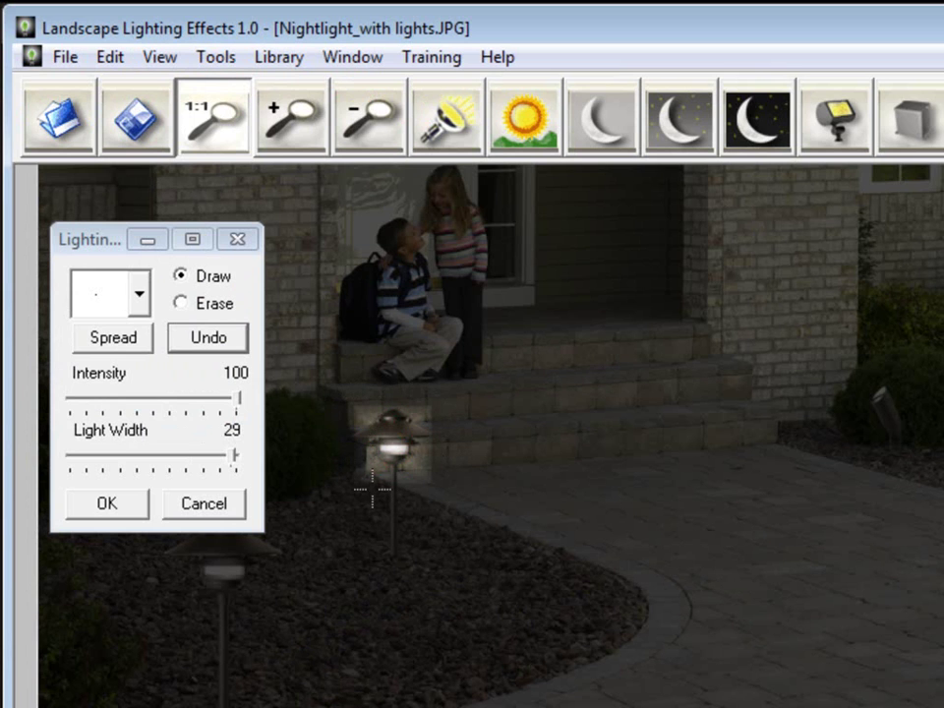
{"action": "left_click", "coordinate": [232, 344]}
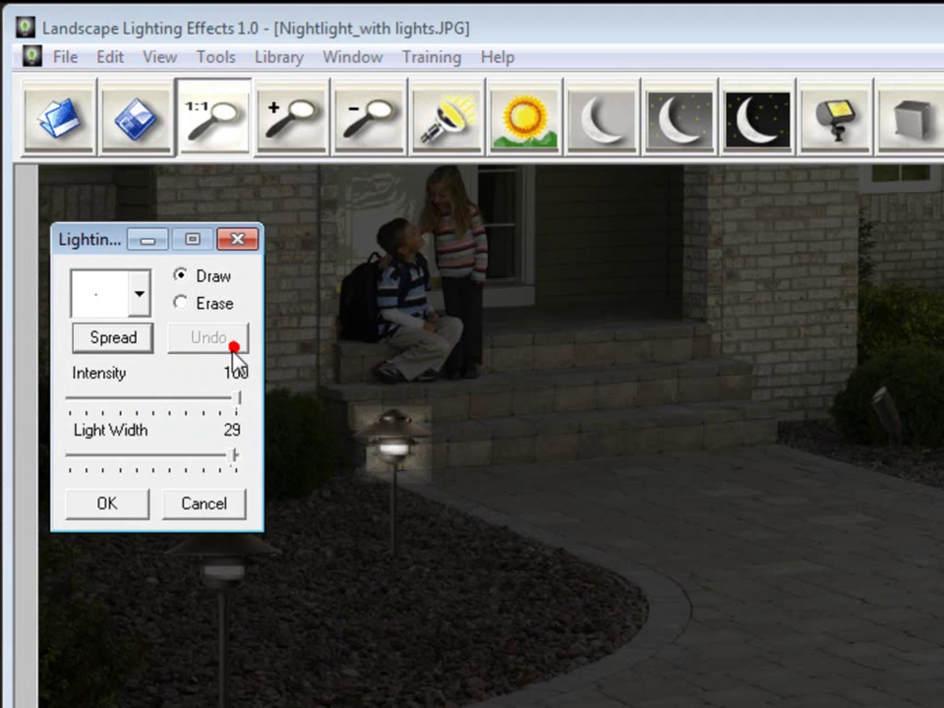
{"action": "left_click_drag", "start_coordinate": [232, 457], "coordinate": [150, 462]}
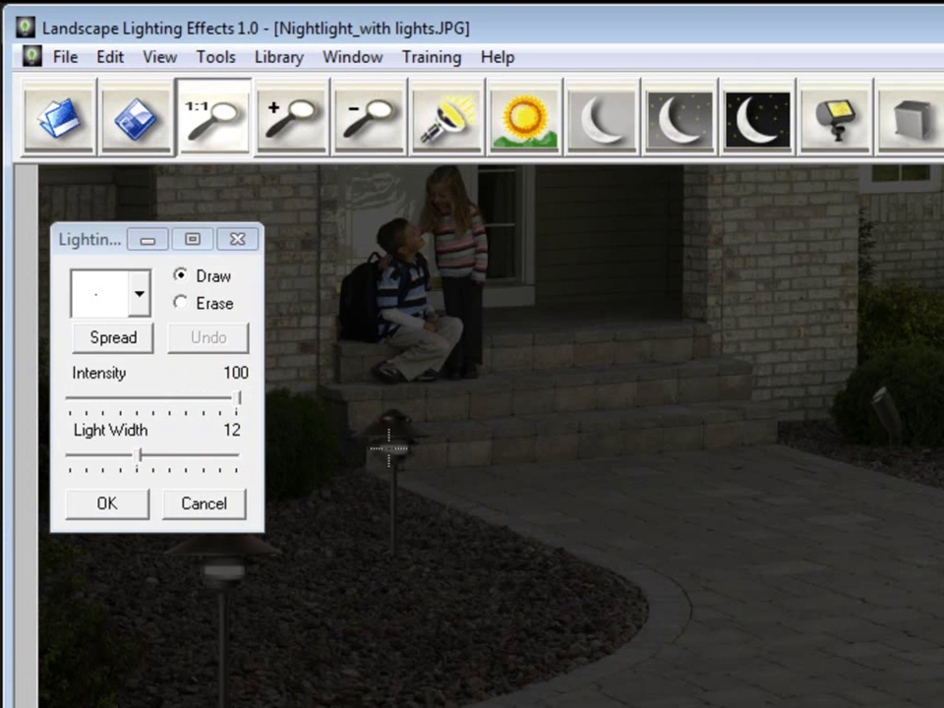
{"action": "left_click", "coordinate": [391, 447]}
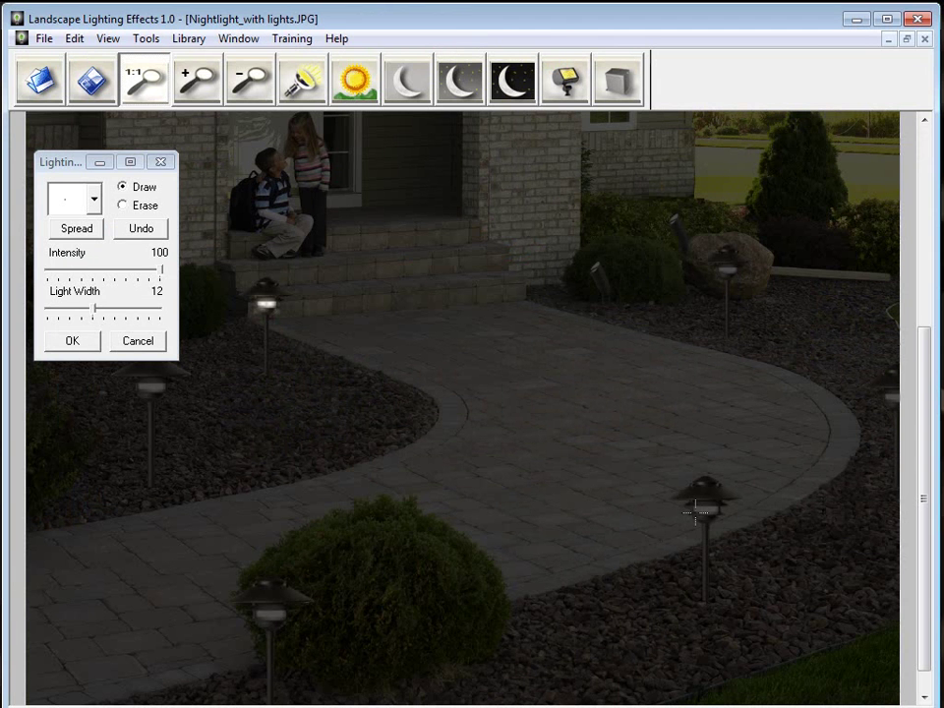
- Paint glows on the right, lower-left, rock-side and right-edge lamps and the right bush spotlights
{"action": "left_click_drag", "start_coordinate": [695, 508], "coordinate": [704, 504]}
{"action": "left_click_drag", "start_coordinate": [261, 613], "coordinate": [269, 615]}
{"action": "left_click_drag", "start_coordinate": [148, 386], "coordinate": [149, 386]}
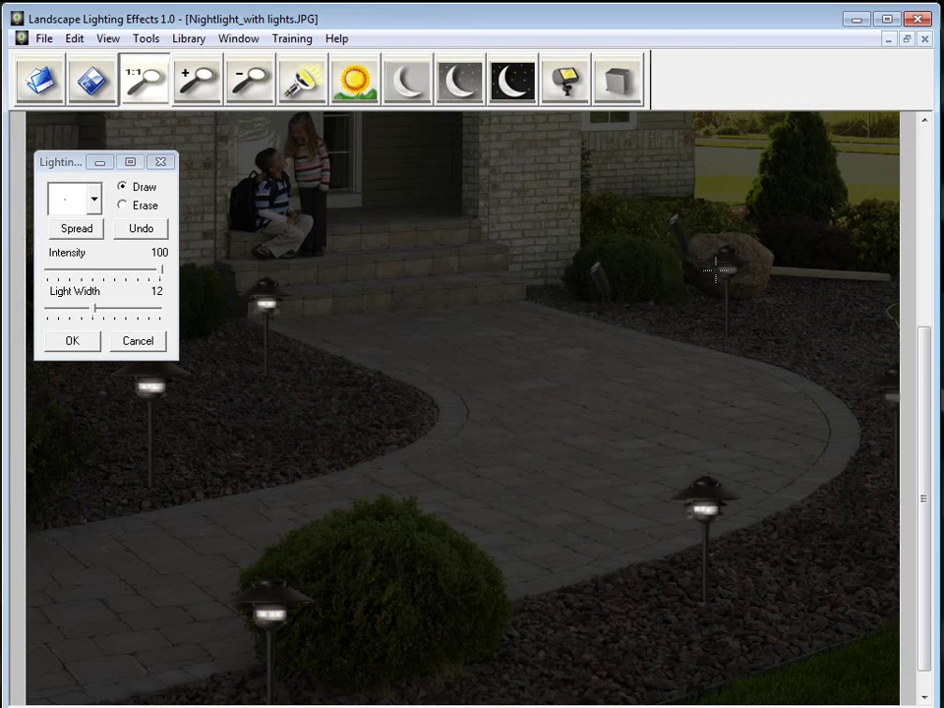
{"action": "left_click_drag", "start_coordinate": [725, 268], "coordinate": [727, 266]}
{"action": "left_click_drag", "start_coordinate": [888, 397], "coordinate": [889, 394]}
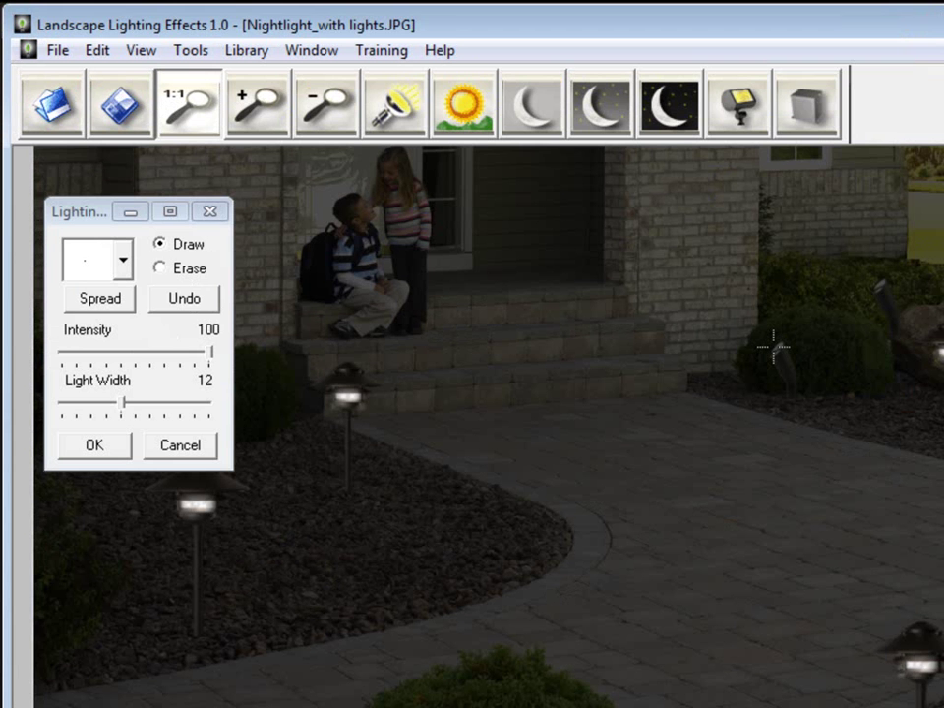
{"action": "left_click_drag", "start_coordinate": [774, 348], "coordinate": [770, 342]}
{"action": "left_click_drag", "start_coordinate": [876, 284], "coordinate": [881, 282]}
- Light the bush and far-left spotlight heads, with the whole photo fitted in the window
{"action": "left_click_drag", "start_coordinate": [95, 229], "coordinate": [629, 231]}
{"action": "left_click", "coordinate": [192, 391]}
{"action": "left_click_drag", "start_coordinate": [65, 376], "coordinate": [67, 378]}
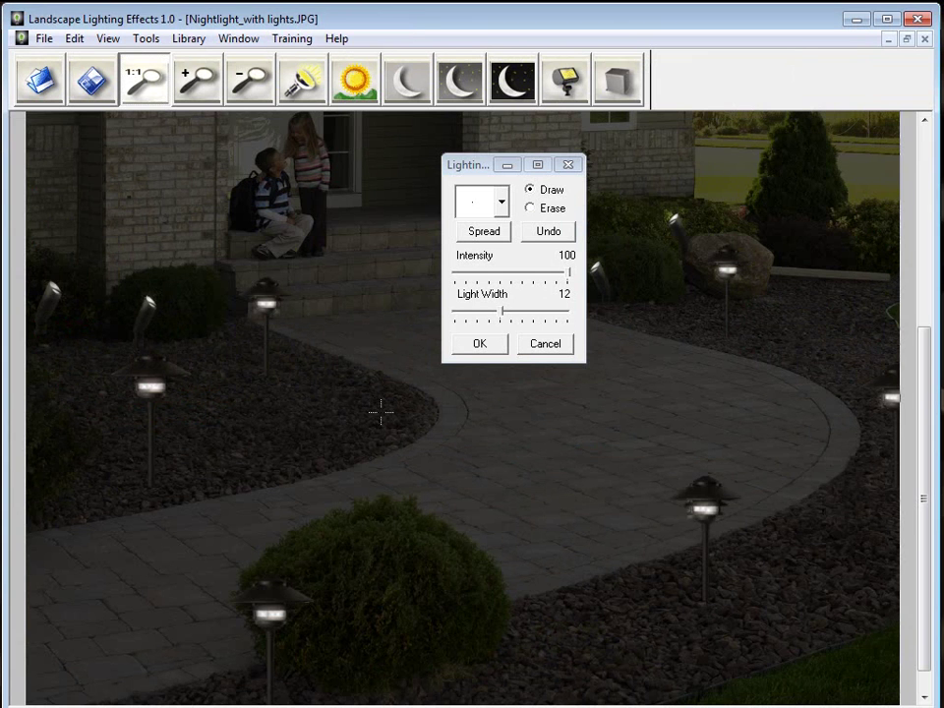
{"action": "key", "text": "ctrl+0"}
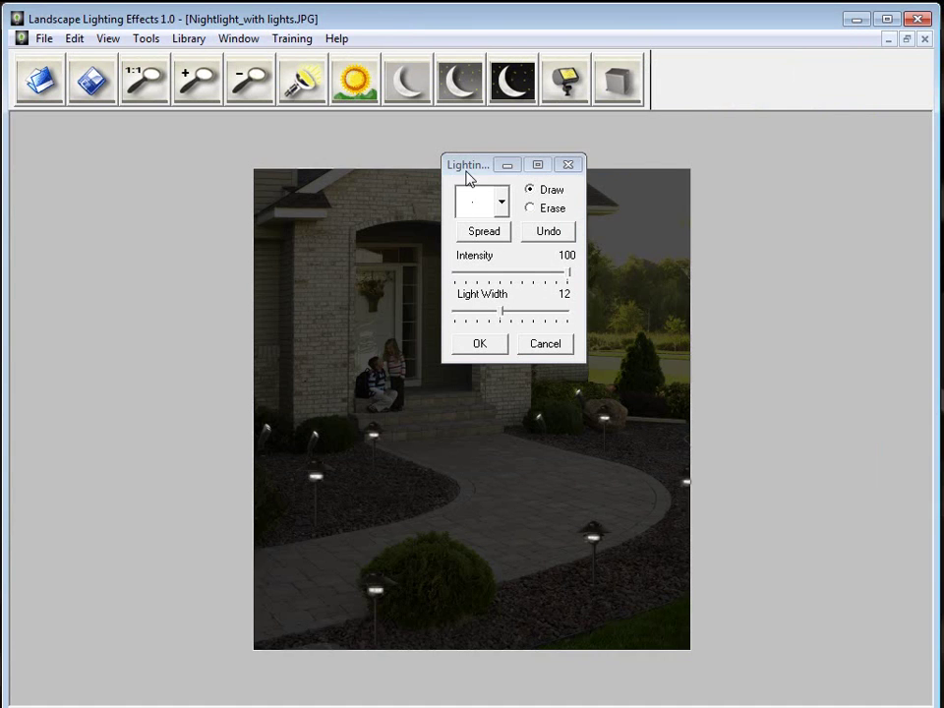
{"action": "left_click_drag", "start_coordinate": [468, 175], "coordinate": [187, 176]}
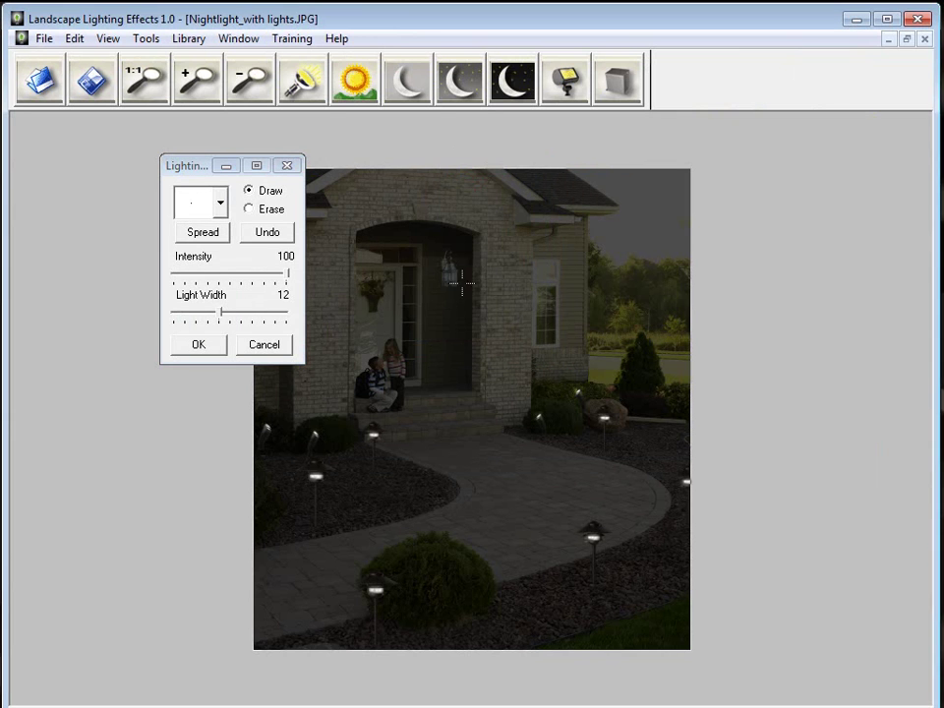